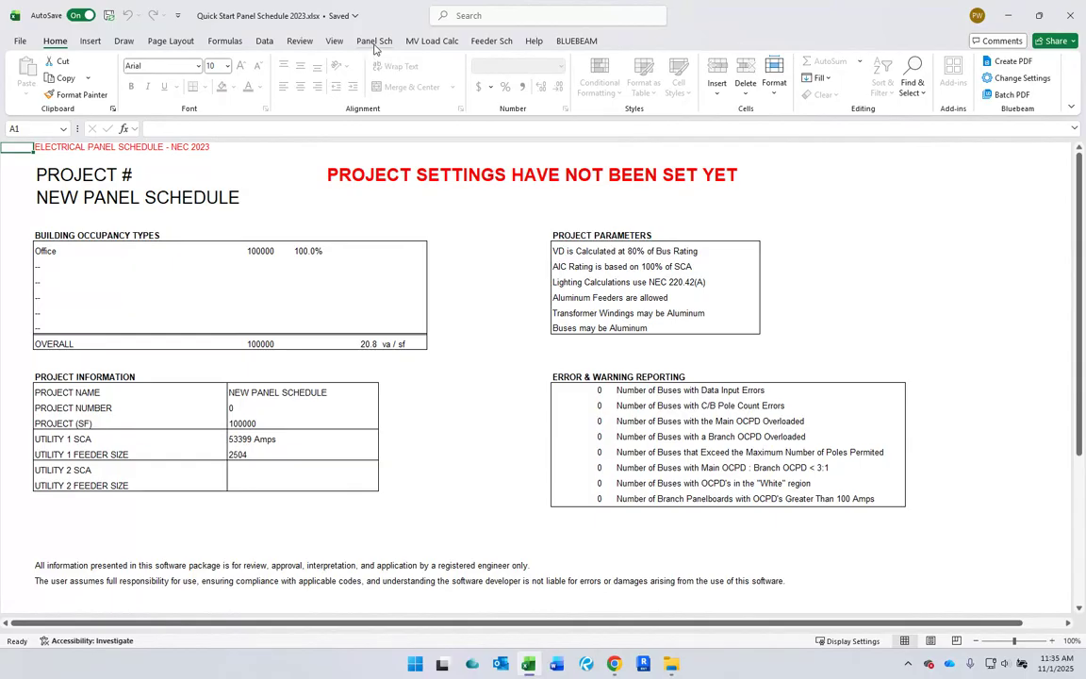
In the panel schedule's project settings, name the project QUICK-START and set its project number to 2025001
left_click(375, 42)
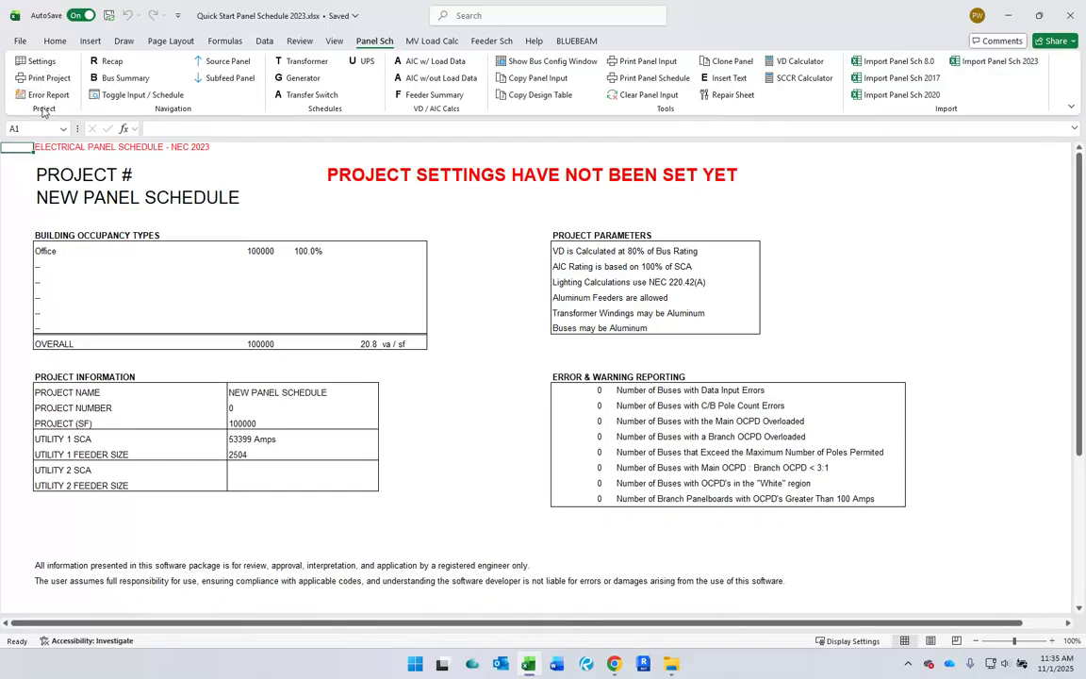
left_click(42, 60)
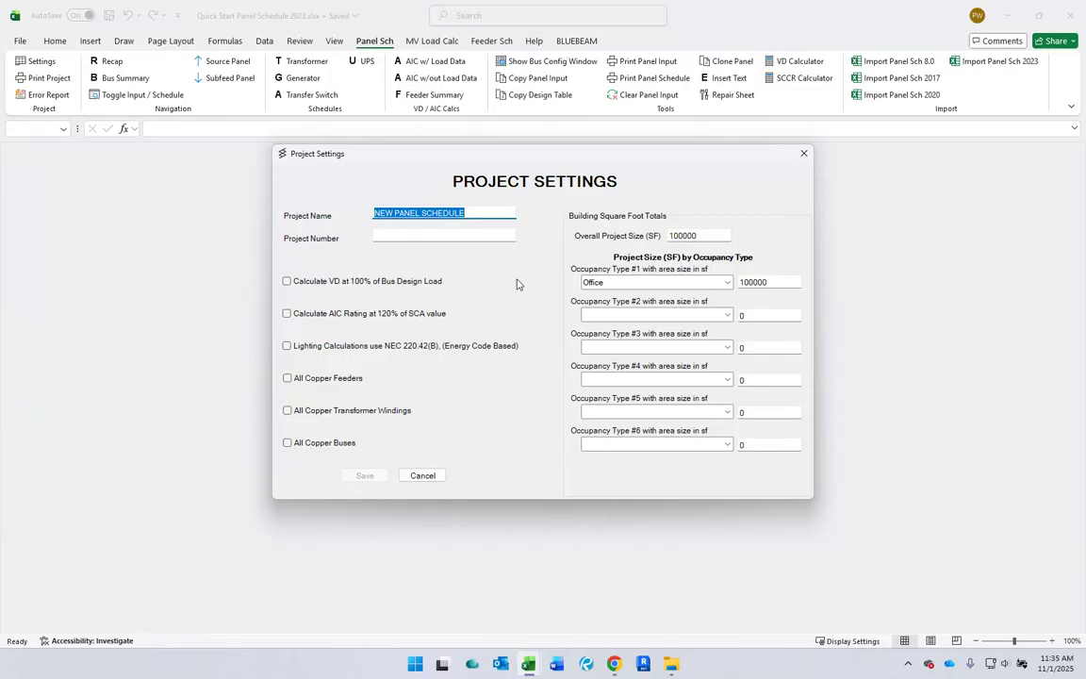
type("QUICK-ST")
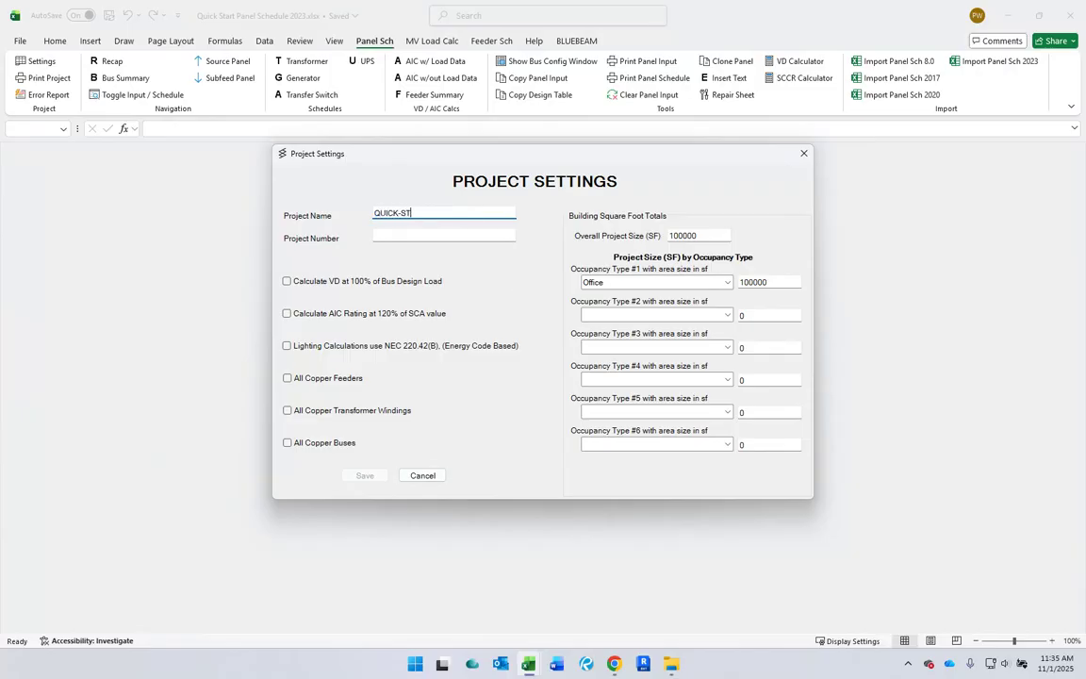
type("ART")
key("Tab")
type("2025")
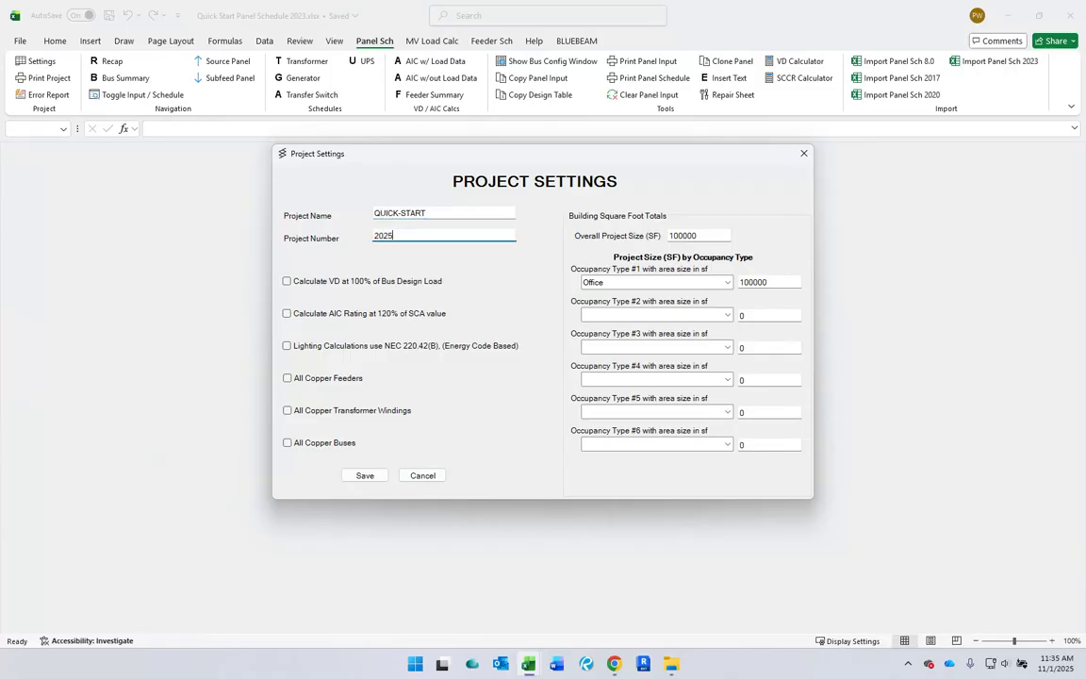
type("001")
key("Tab")
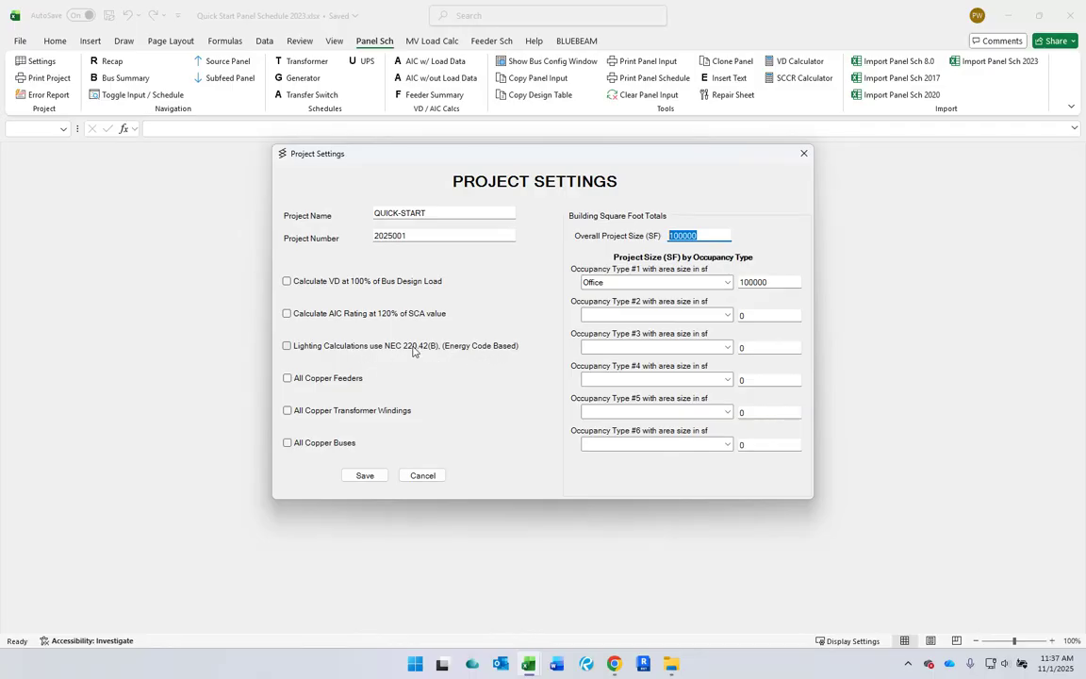
Clear occupancy type #1 and its area, base lighting calculations on NEC 220.42(B), and save the project settings
left_click(729, 284)
scroll(674, 325, "up", 1)
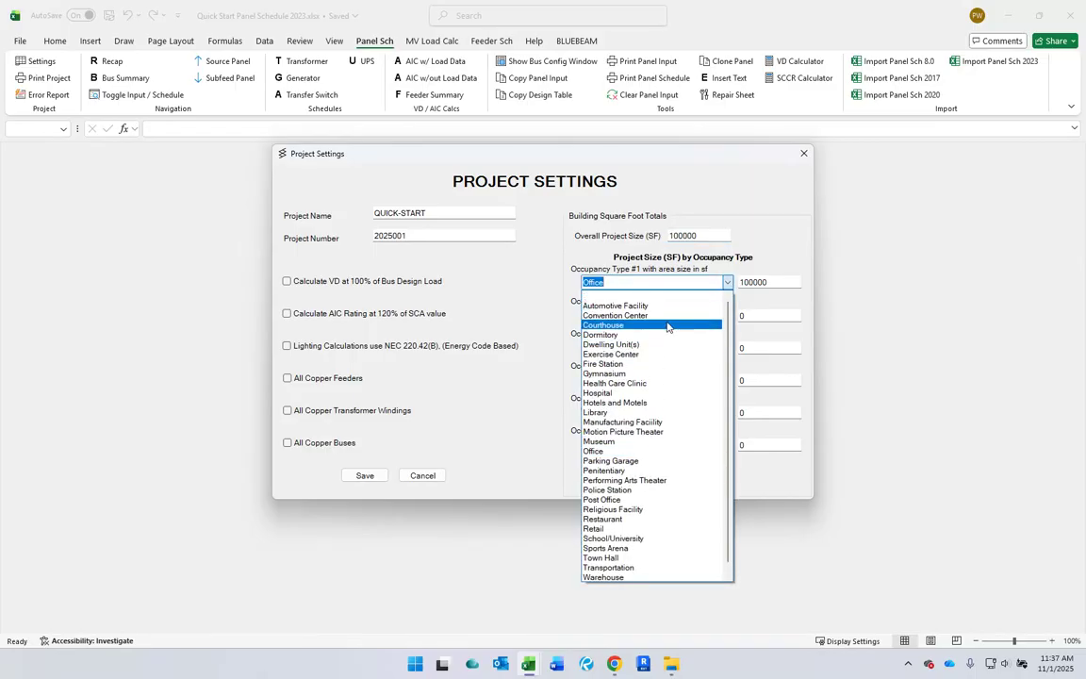
left_click(628, 295)
key("Tab")
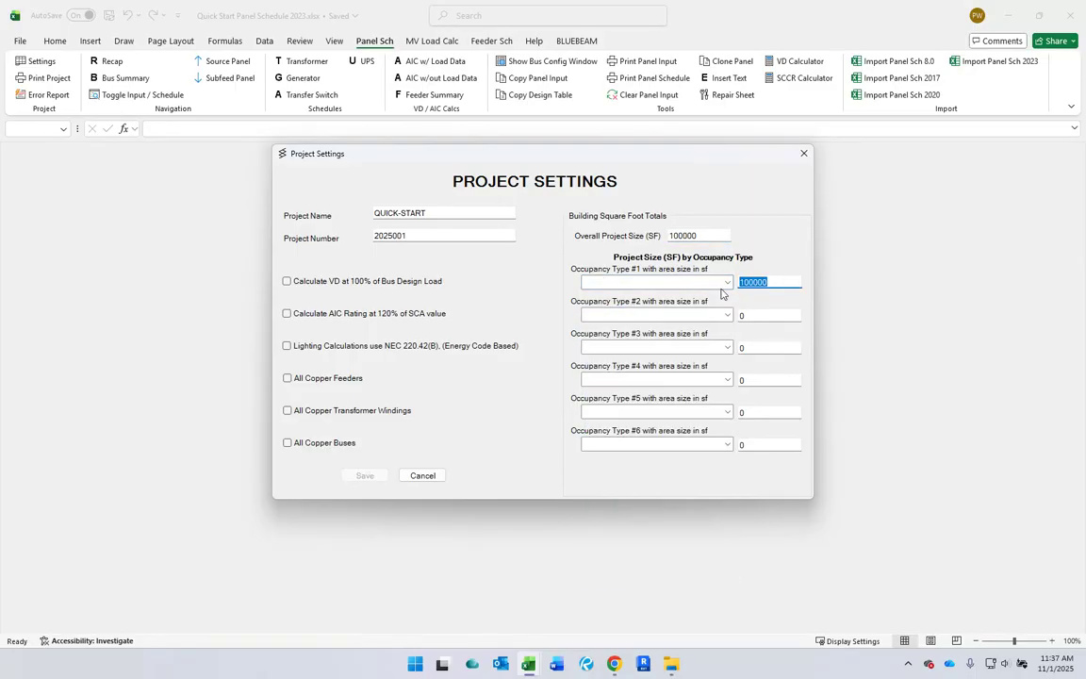
key("BackSpace")
left_click(299, 347)
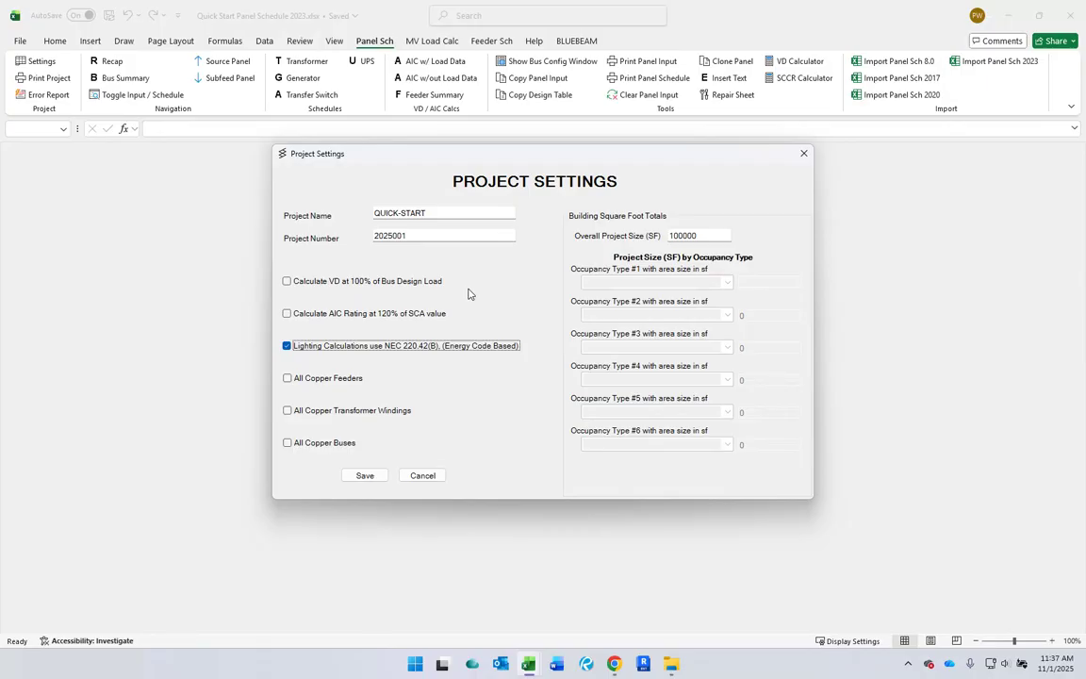
left_click(372, 475)
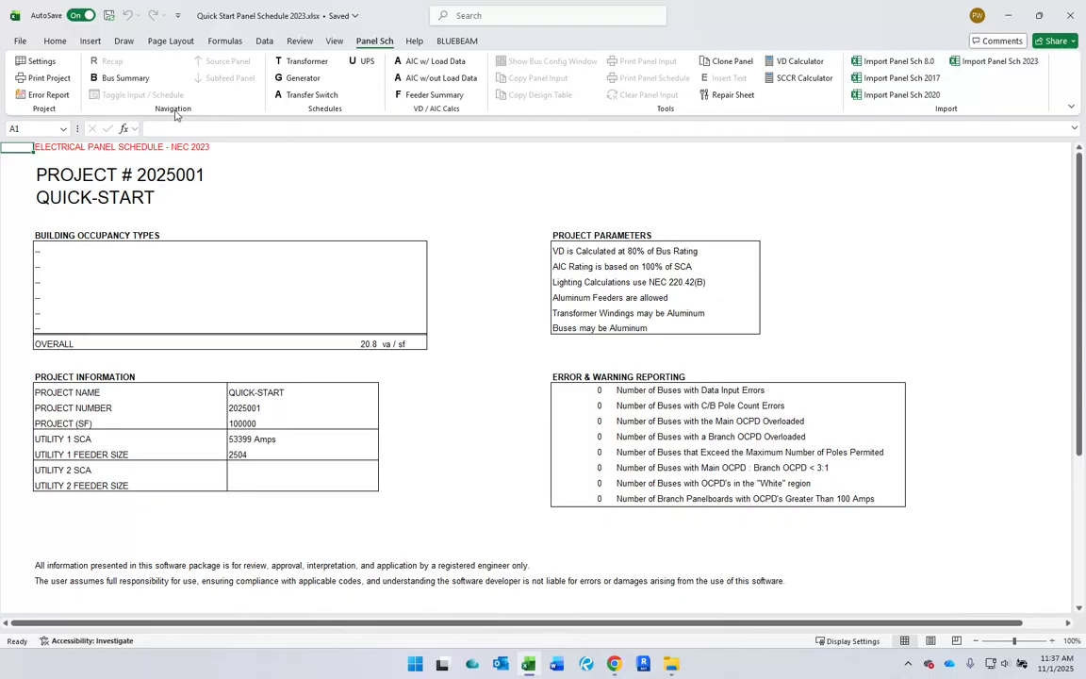
Open the configuration of main service MSA from the bus summary, set its switchboard bus rating to 2000 Amp, and save
left_click(108, 78)
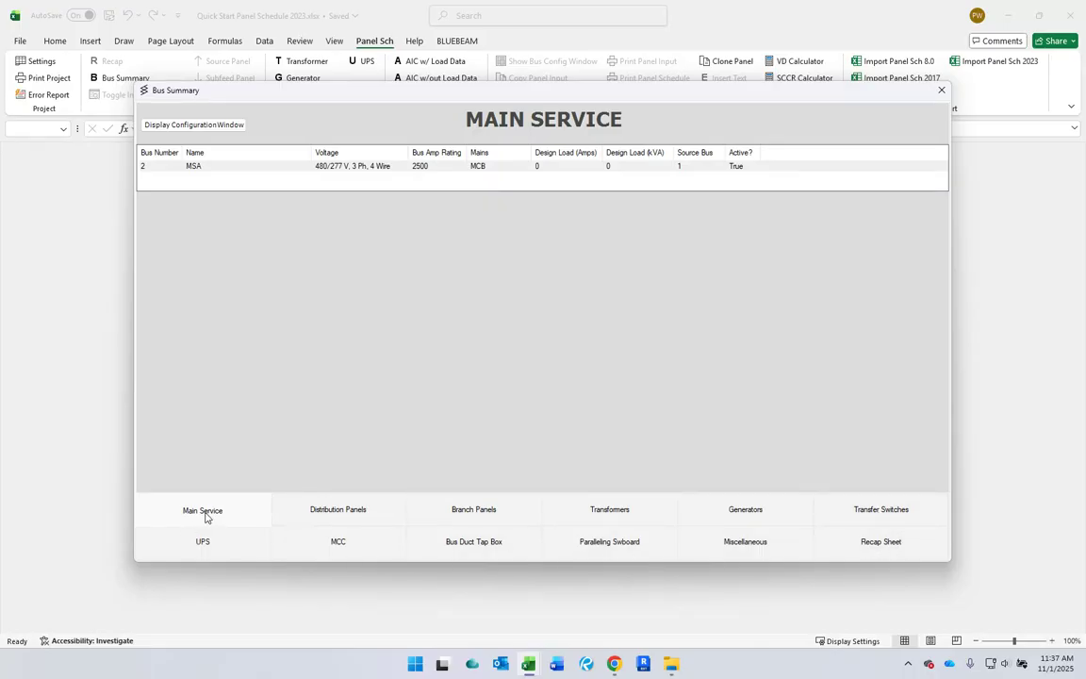
left_click(201, 170)
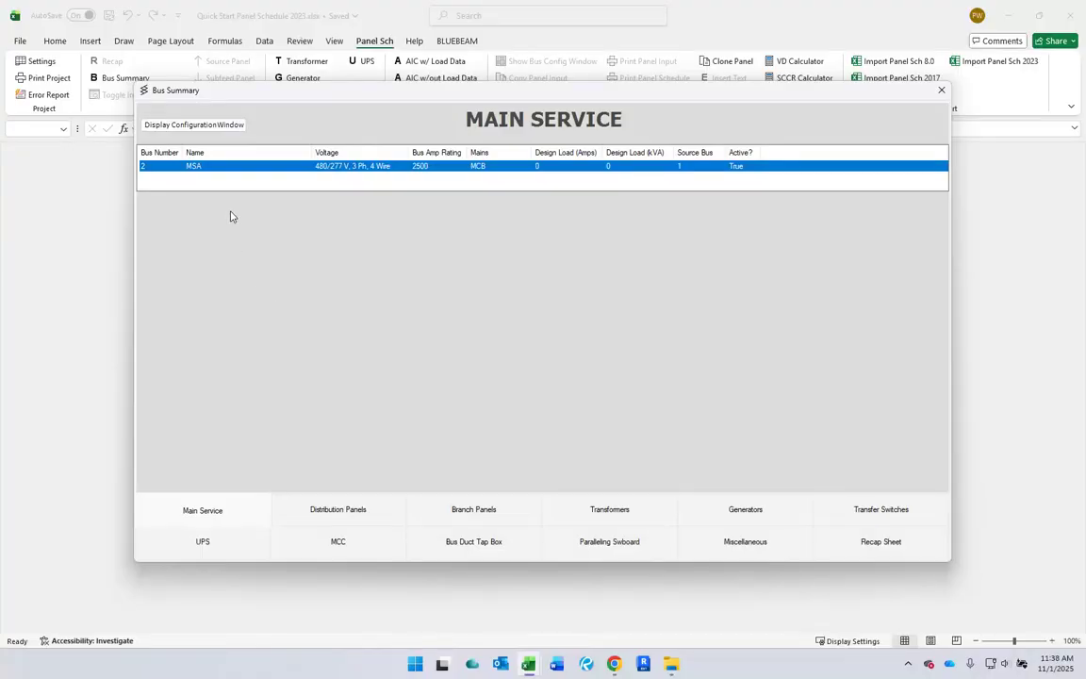
left_click(195, 125)
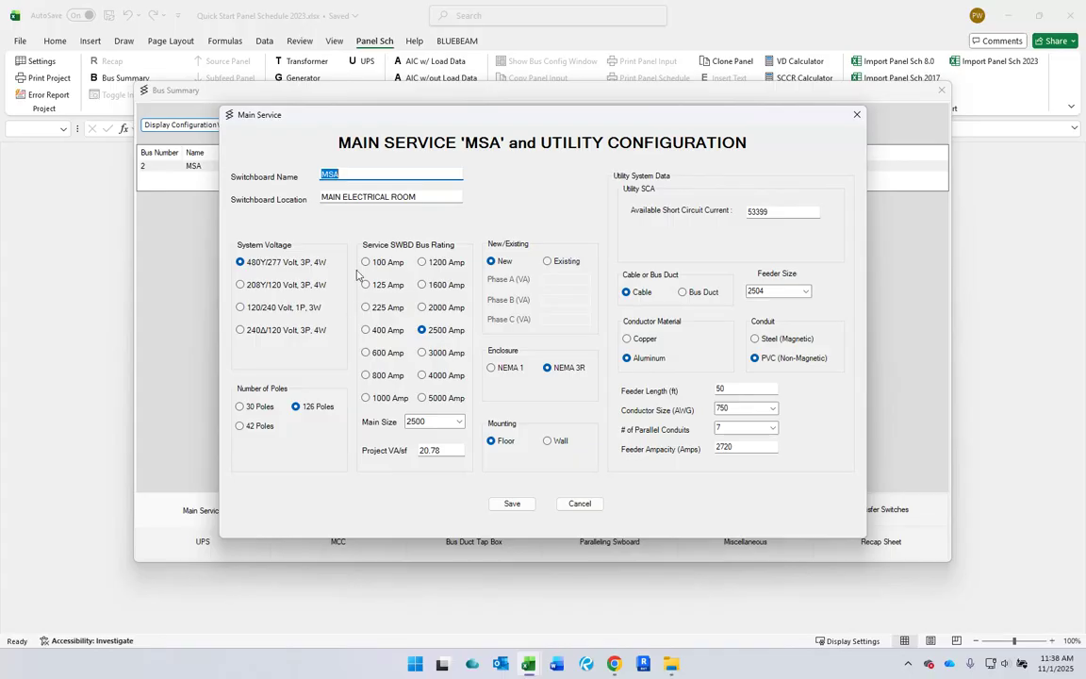
left_click(422, 311)
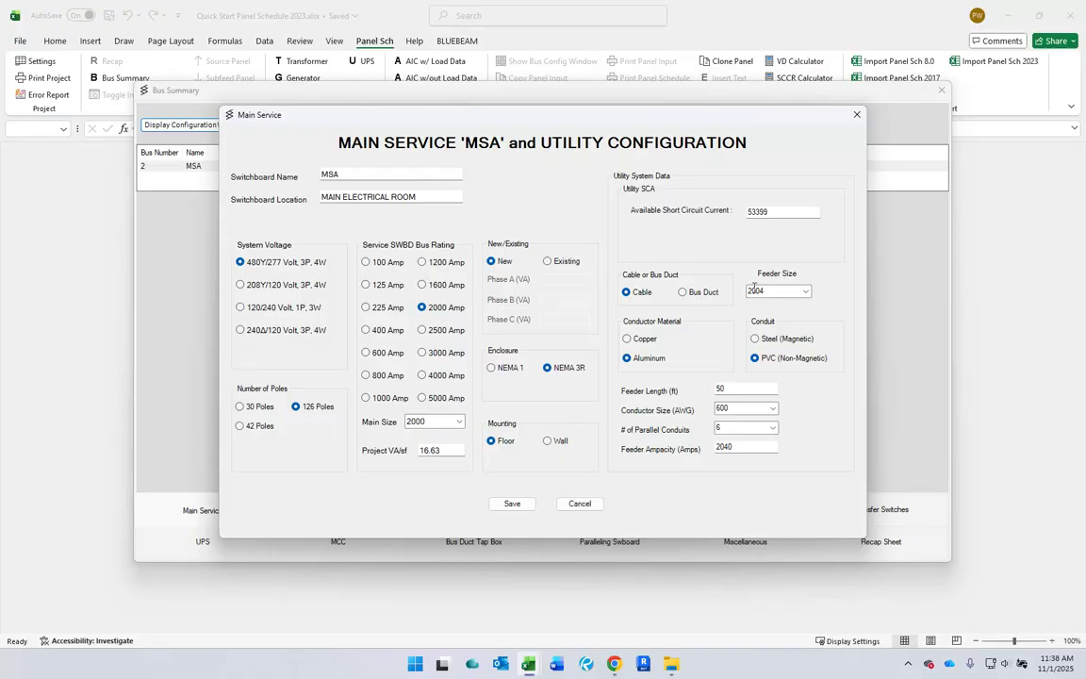
double_click(786, 216)
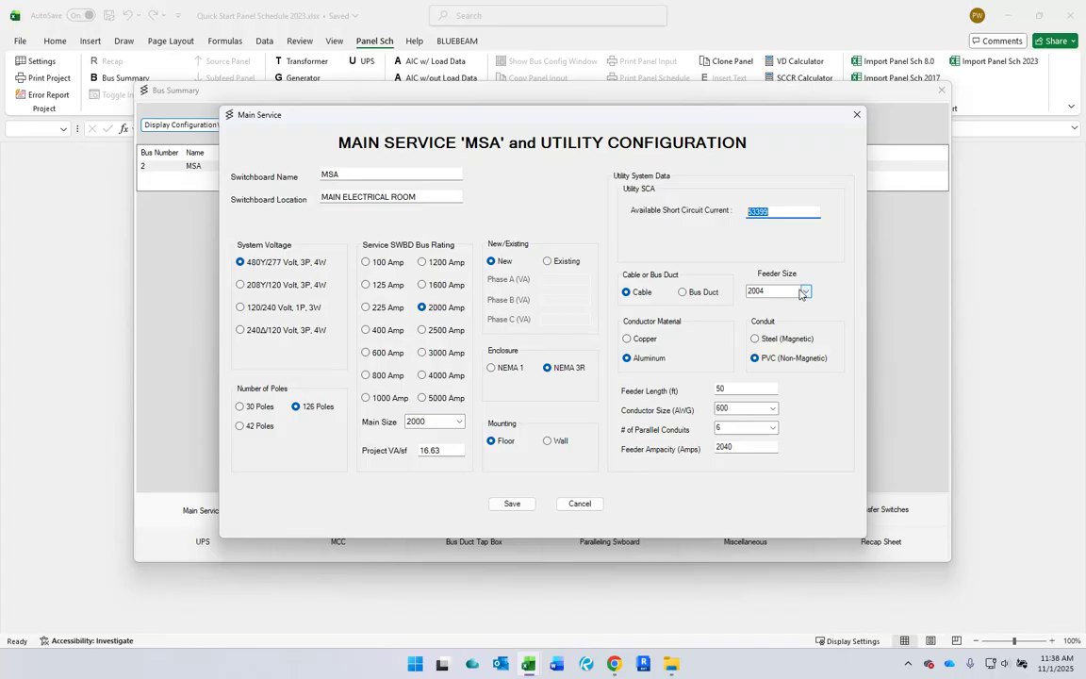
left_click(516, 503)
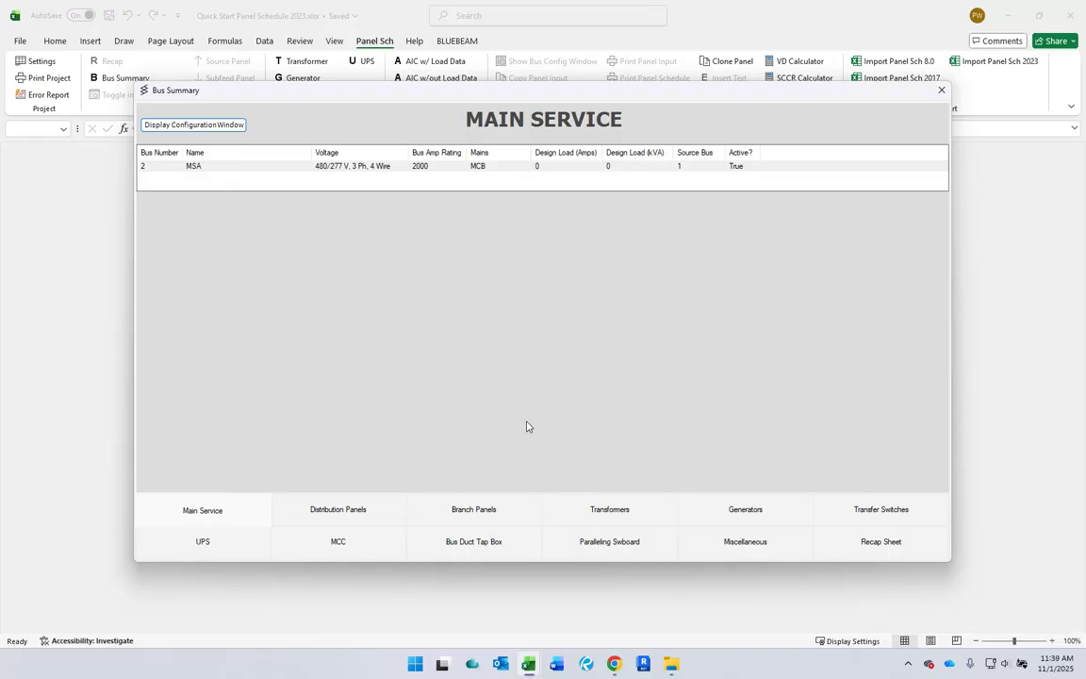
Start a new branch panelboard named H1A with the location CENTRAL PLANT
left_click(474, 510)
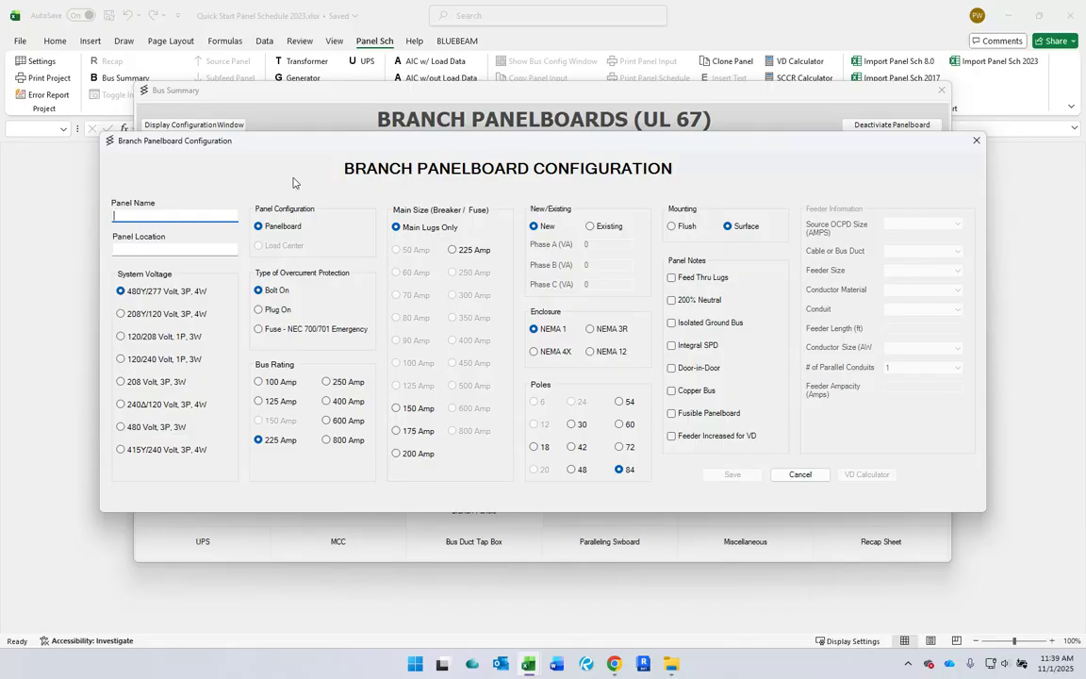
type("H1A")
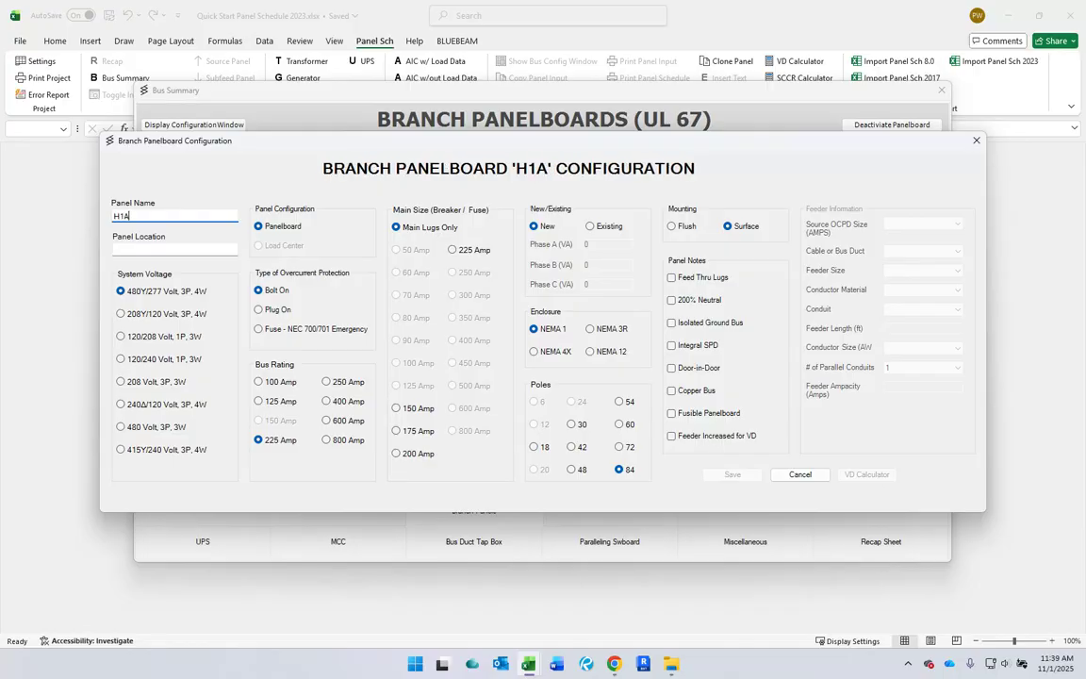
key("Tab")
type("CEN")
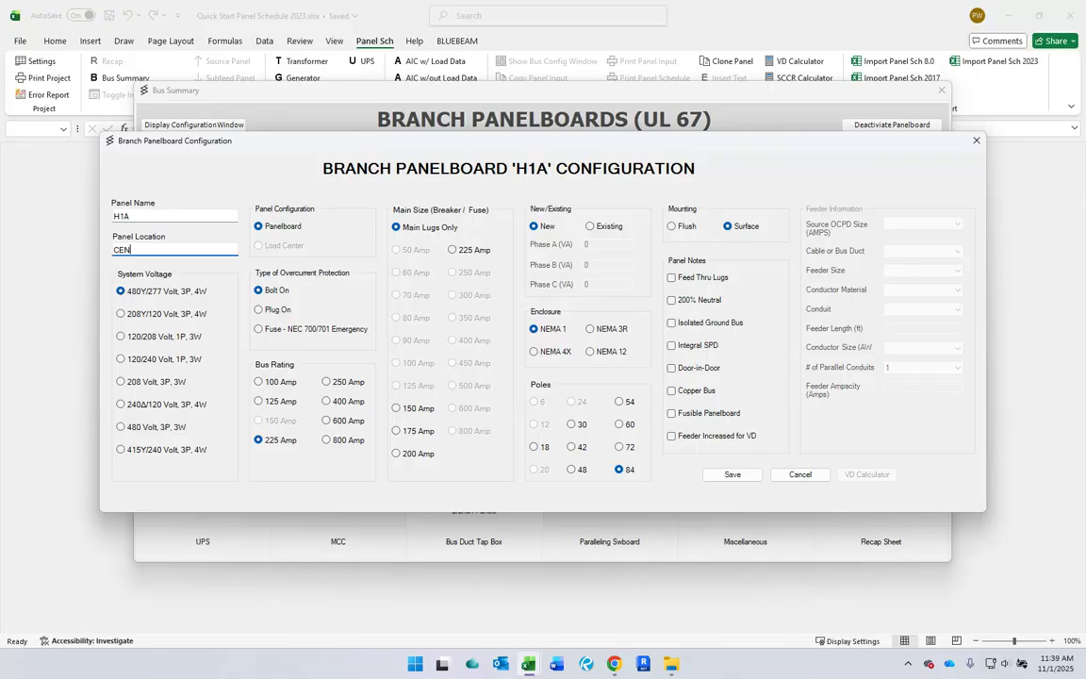
type("TRAL PLANT")
Give panelboard H1A a NEMA 3R enclosure with Integral SPD and Door-in-Door notes, and save its configuration
left_click(590, 329)
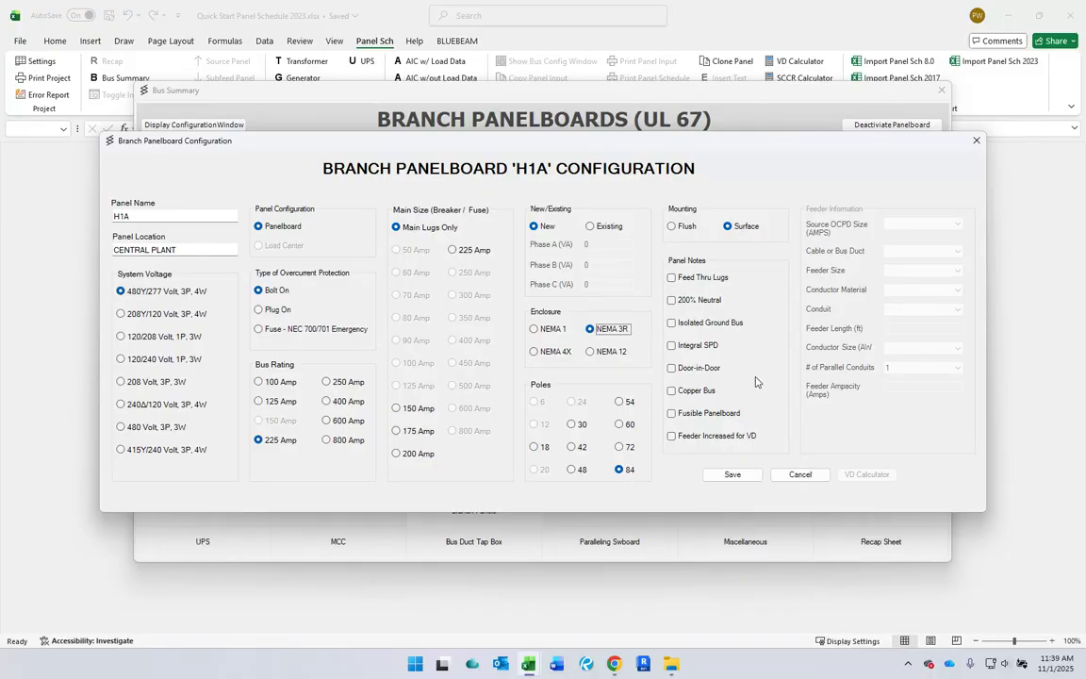
left_click(685, 347)
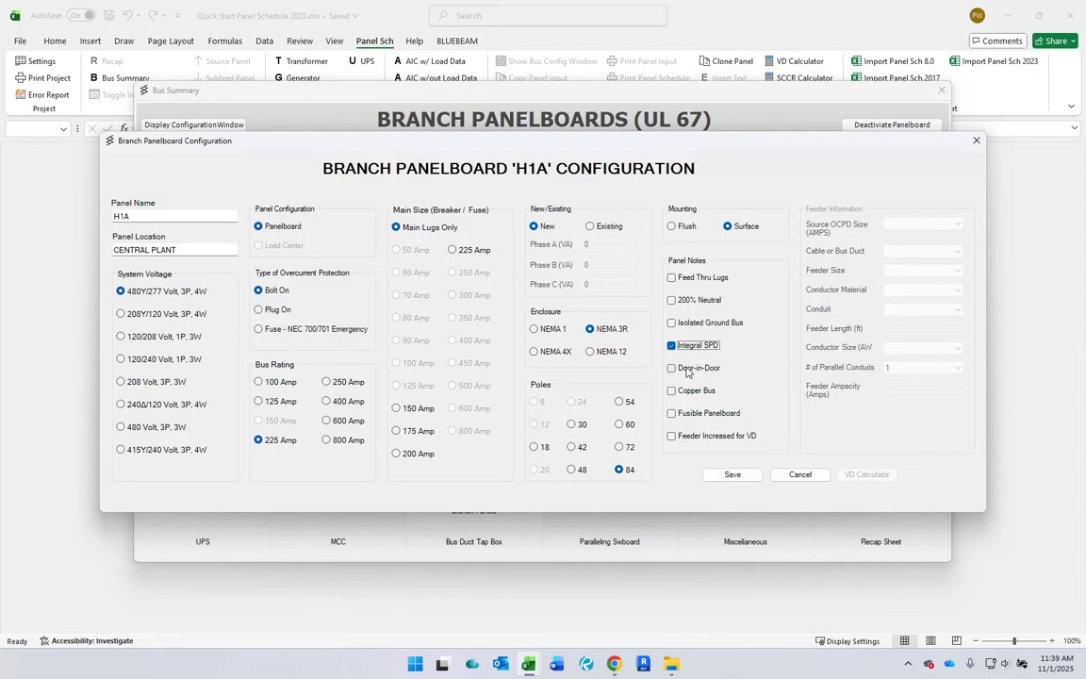
left_click(686, 370)
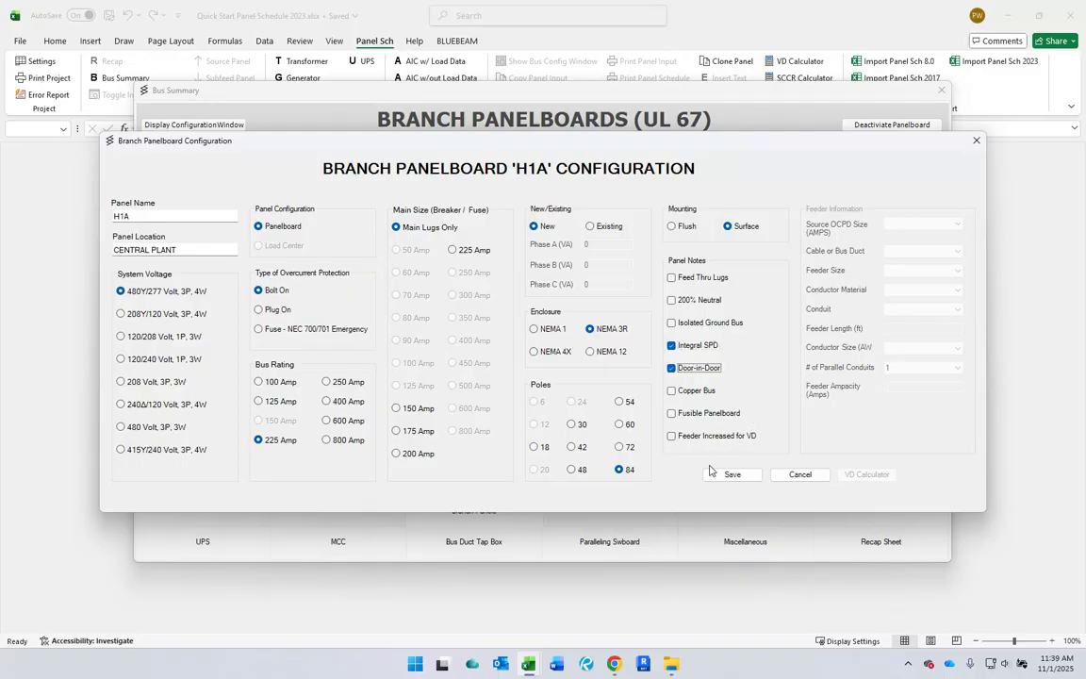
left_click(726, 476)
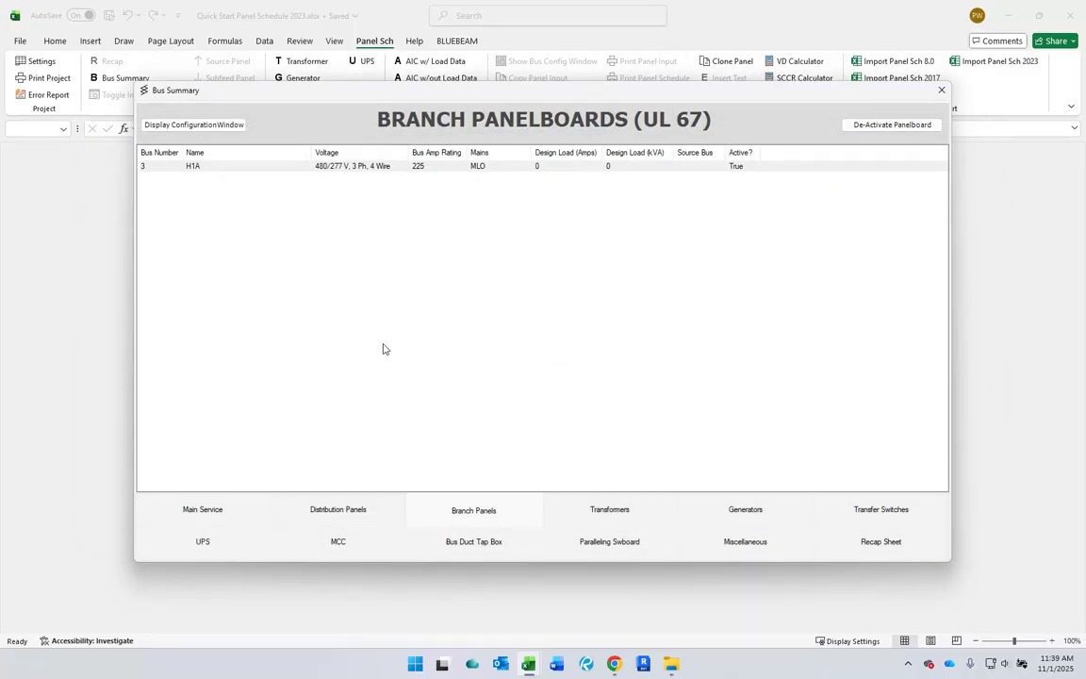
Open the schedule of panel H1A and assign load type 23 to circuits 8, 10 and 12
left_click(187, 167)
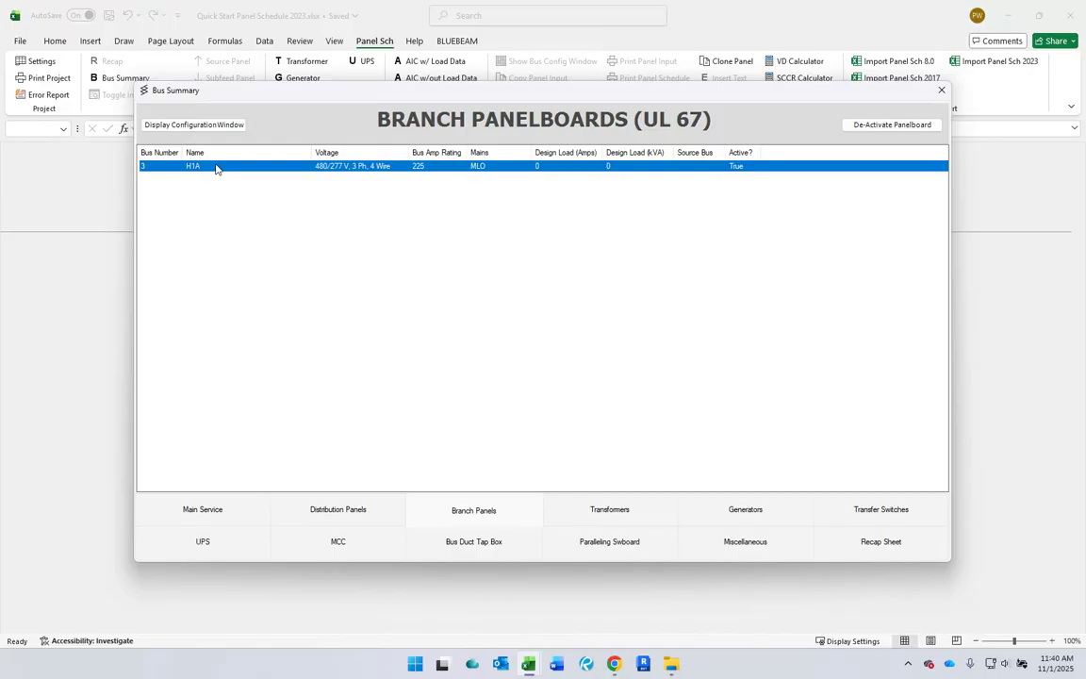
double_click(215, 168)
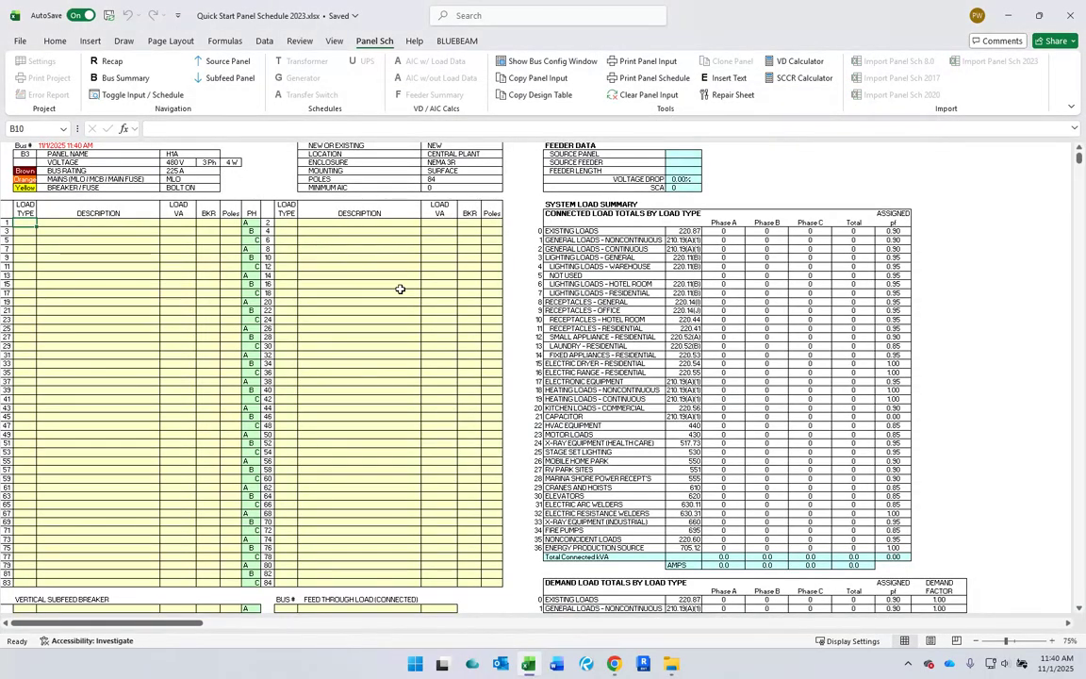
left_click(283, 248)
key("shift+Down")
key("shift+Down")
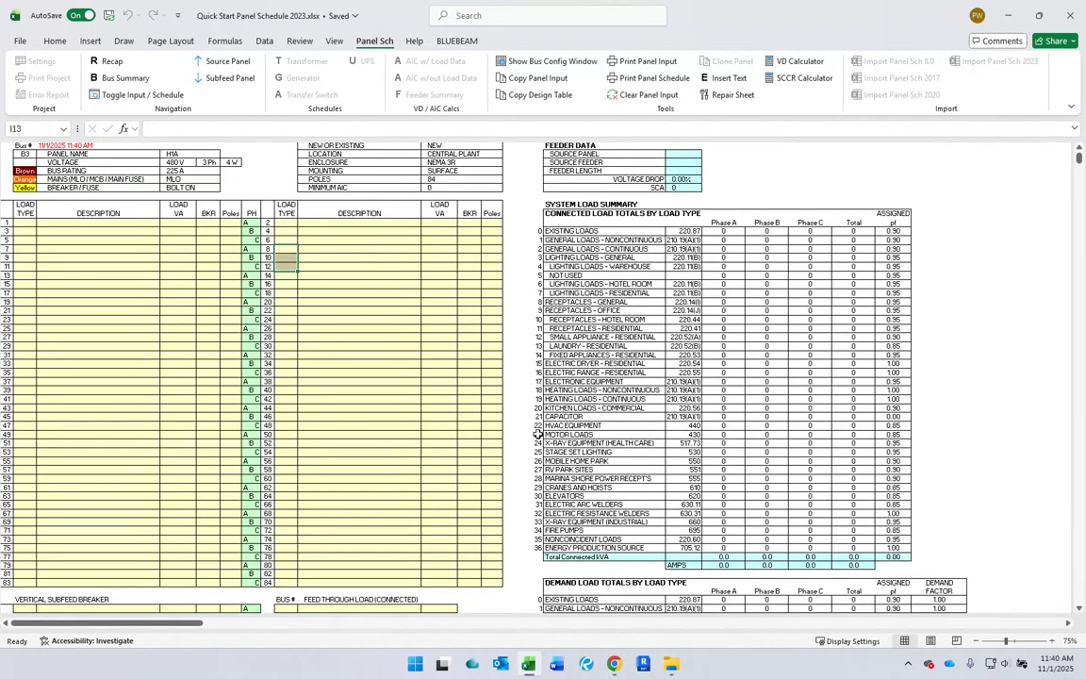
type("23")
key("ctrl+Return")
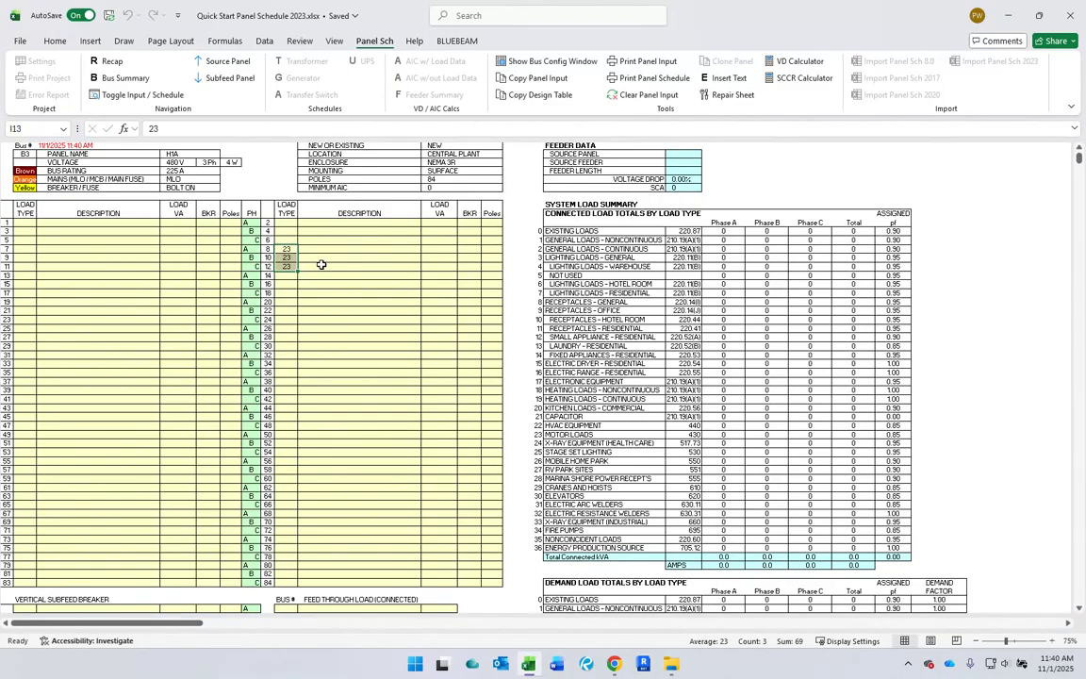
Describe circuits 8, 10 and 12 as HWP-1 and set the load of each to 2106 VA
left_click_drag(332, 249, 332, 268)
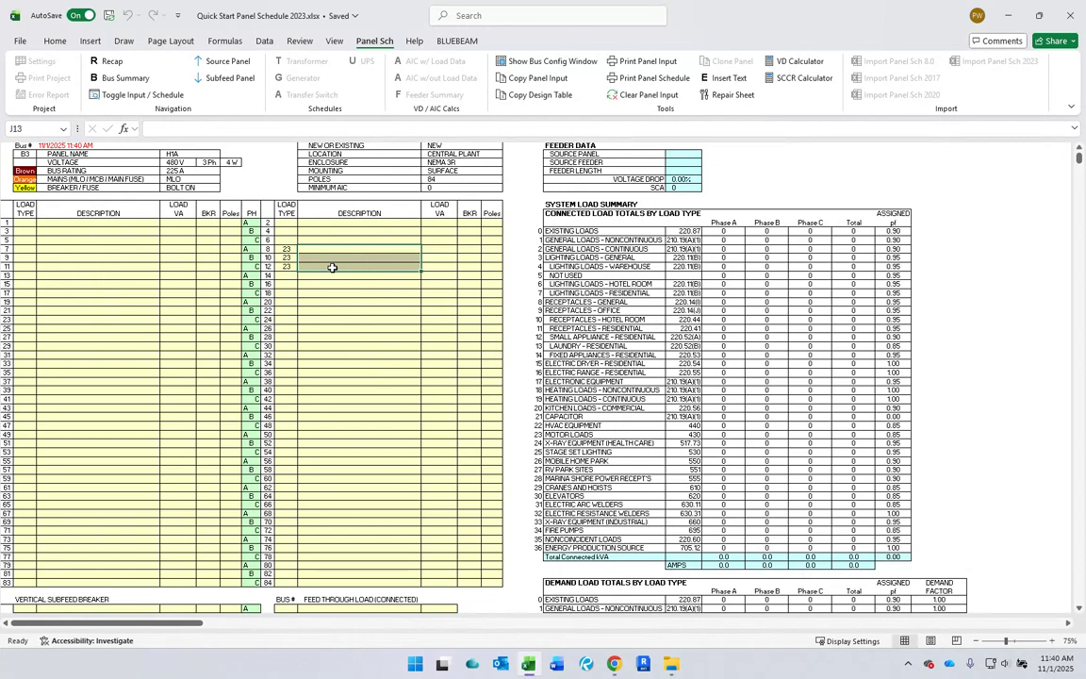
type("HWP-1")
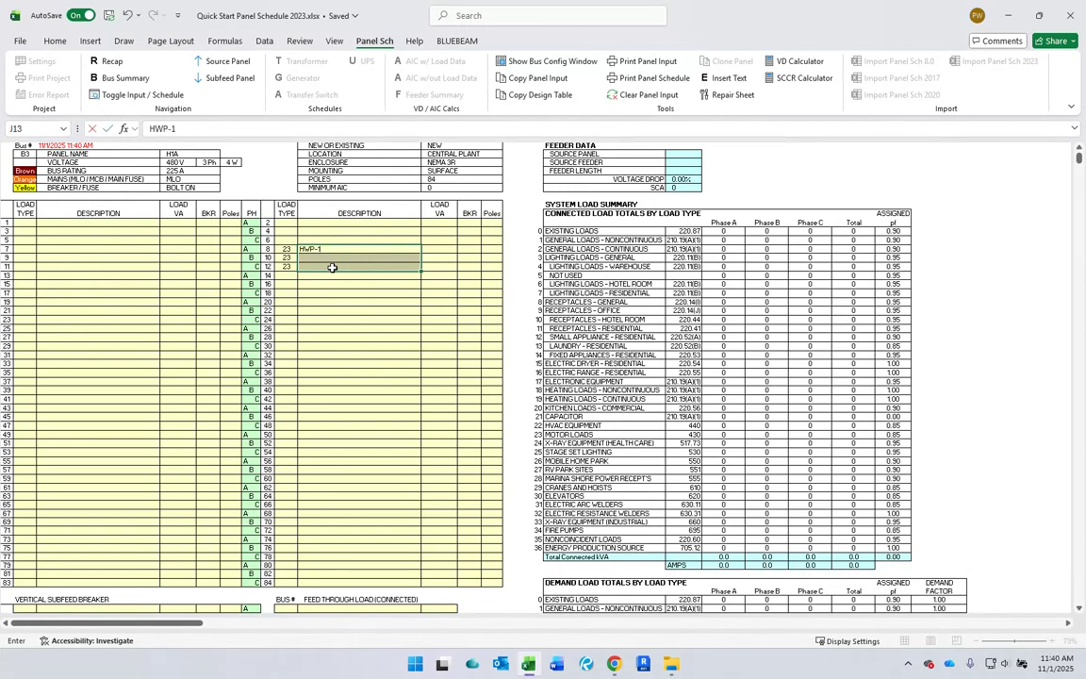
key("ctrl+Return")
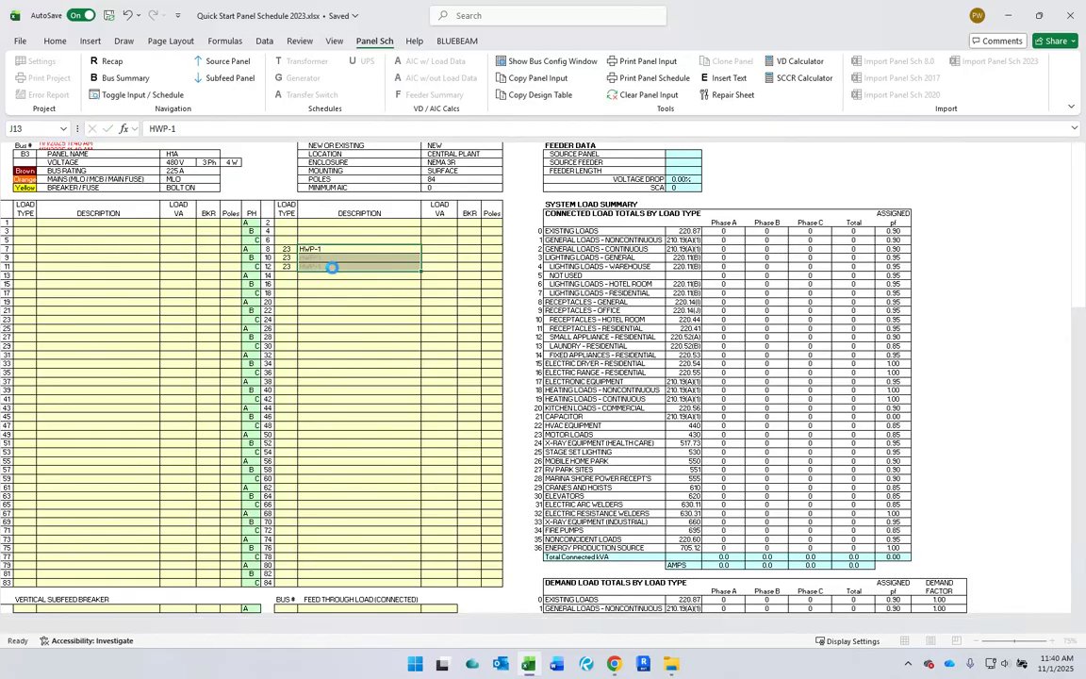
key("Right")
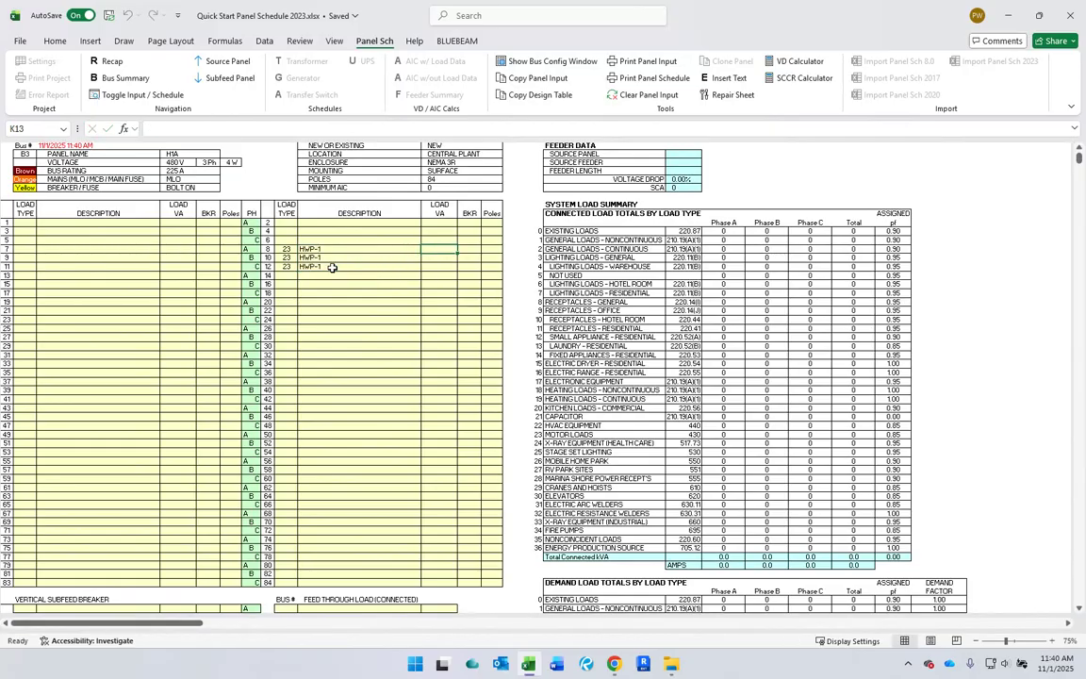
key("shift+Up")
key("shift+Up")
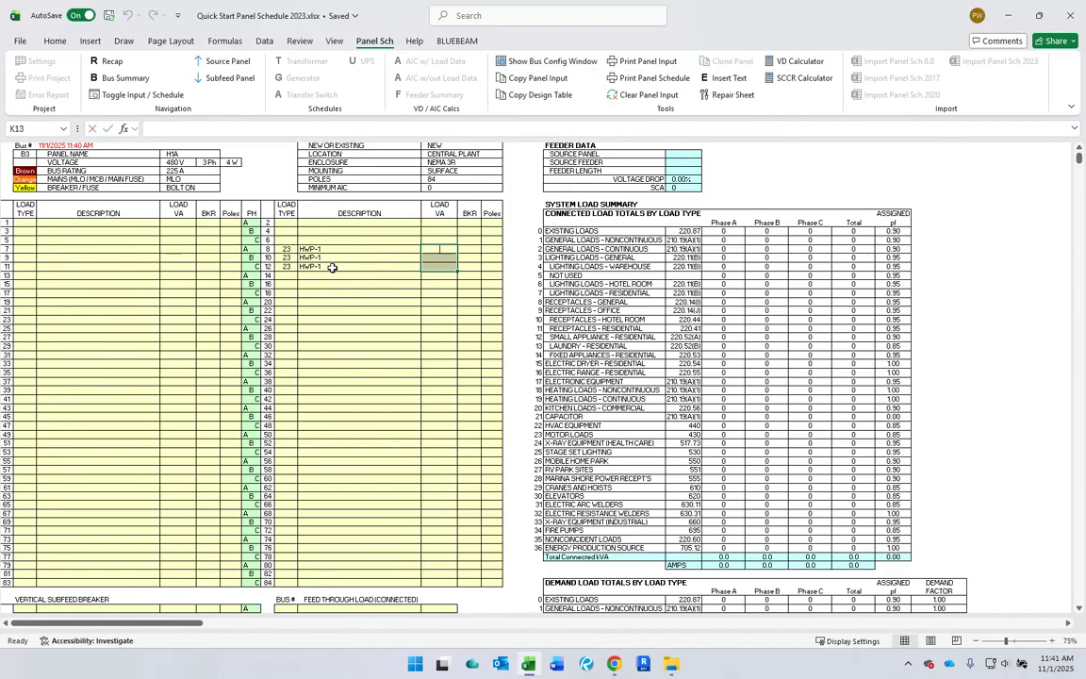
type("2106")
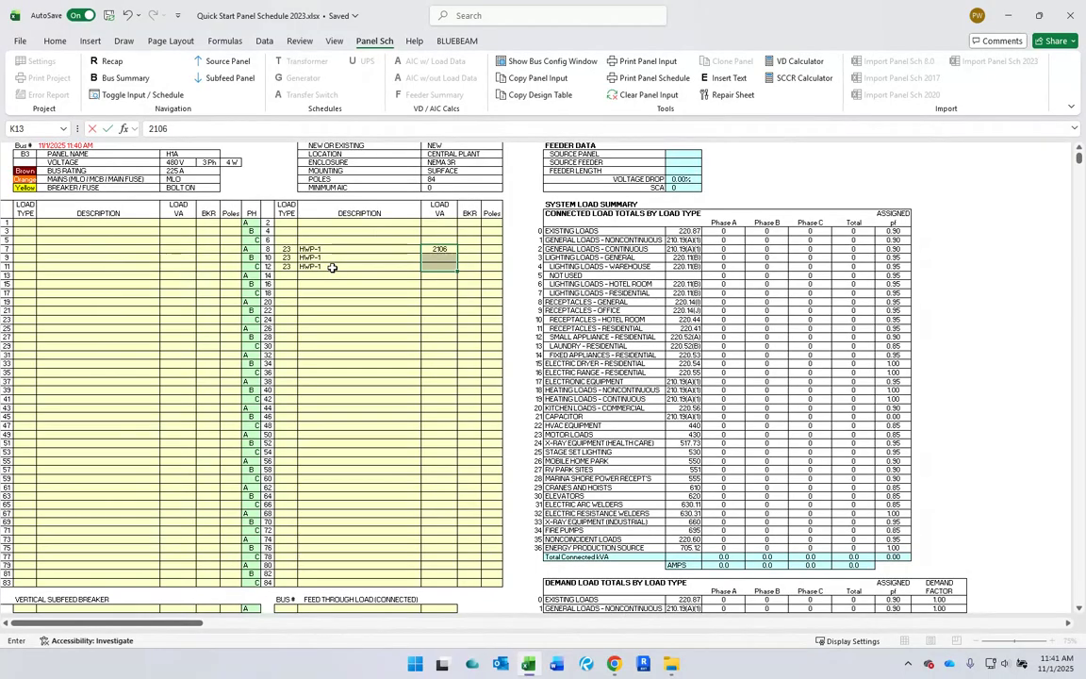
key("ctrl+Return")
Give the HWP-1 load on circuits 8, 10 and 12 a 20 A breaker with 3 poles
key("Right")
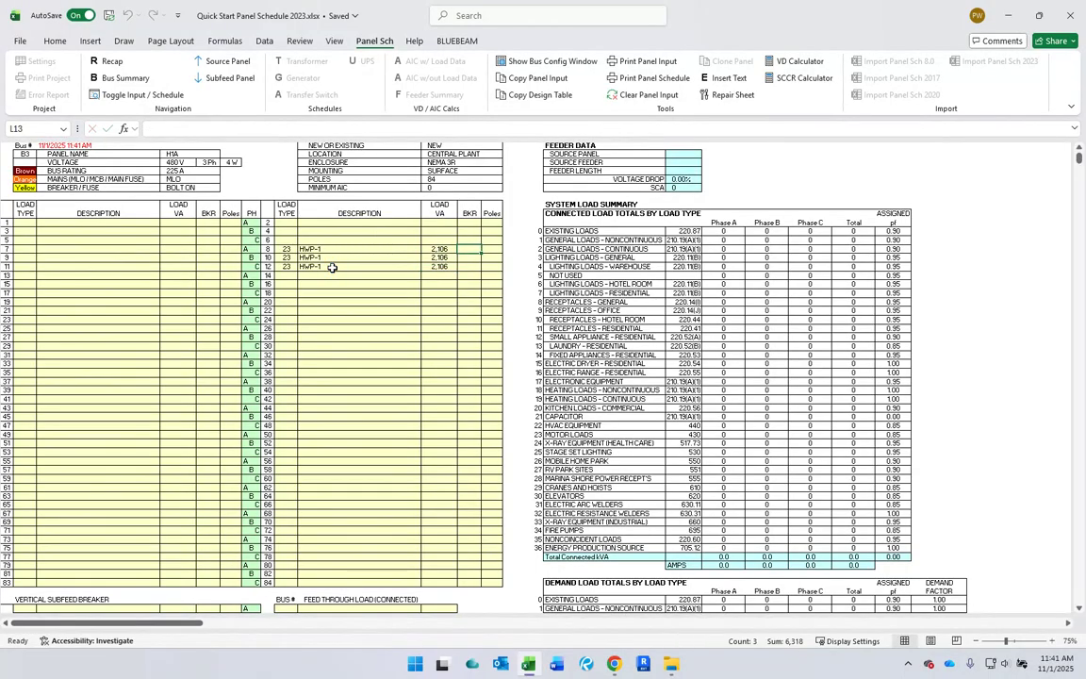
type("20")
key("Right")
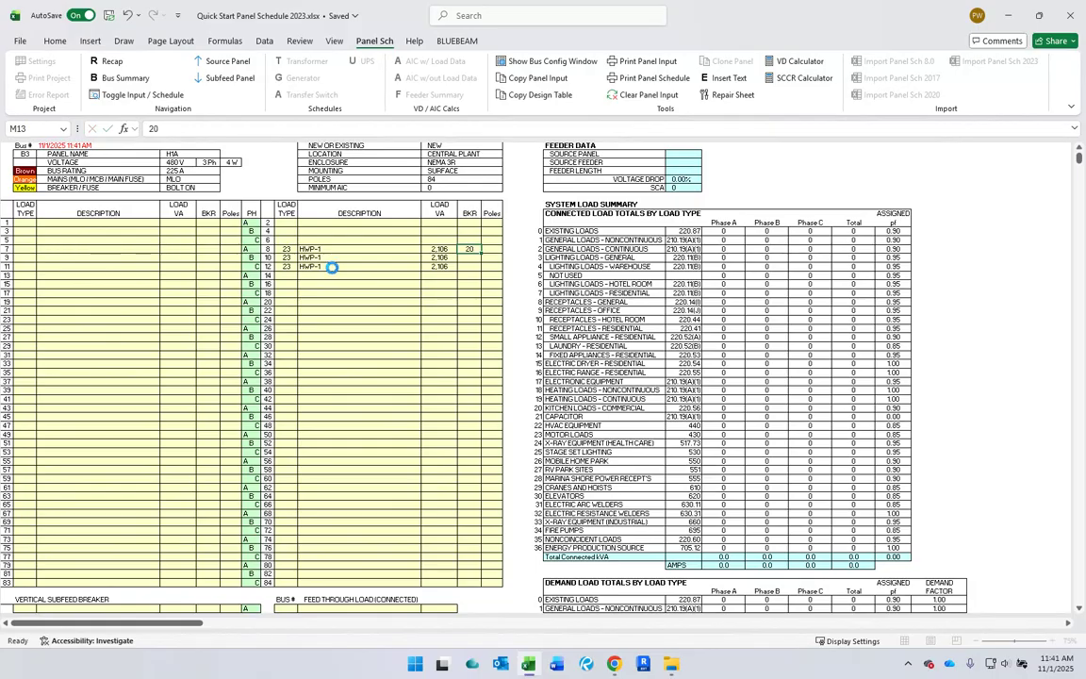
key("Down")
key("Down")
type("3")
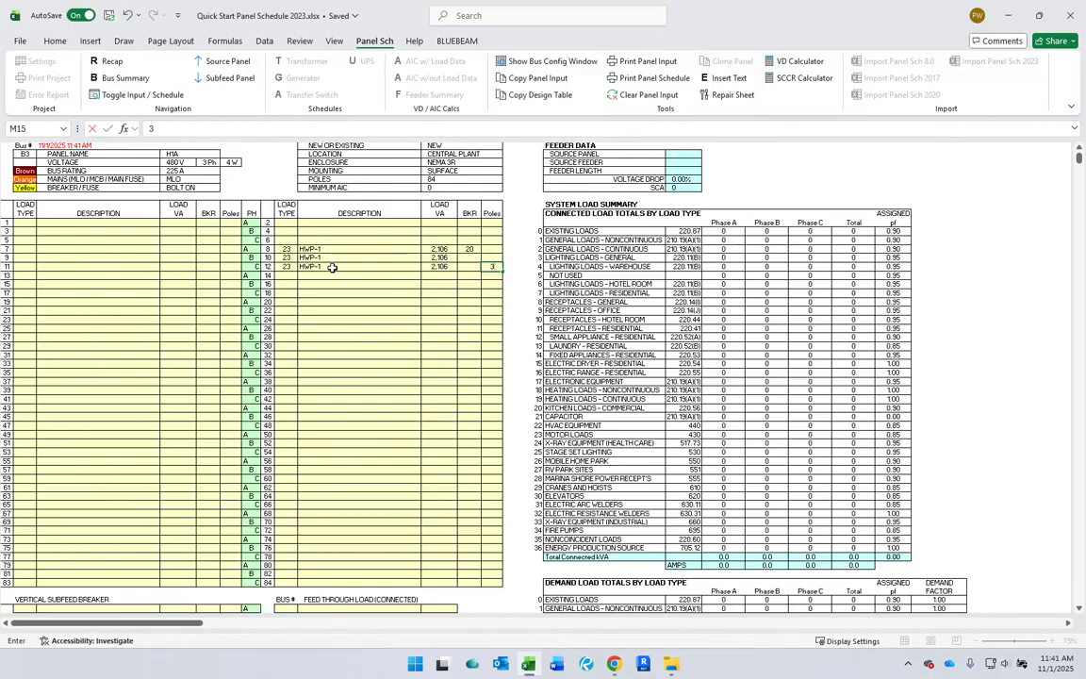
key("Return")
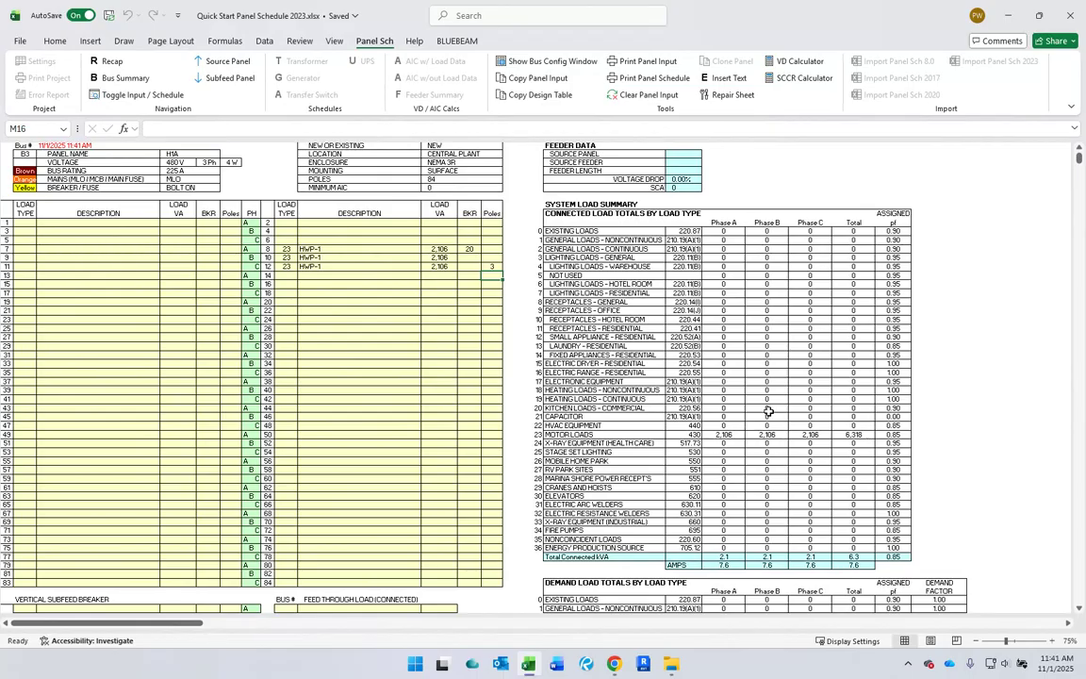
Examine the connected, demand and design load totals by load type for panel H1A
scroll(769, 412, "down", 20)
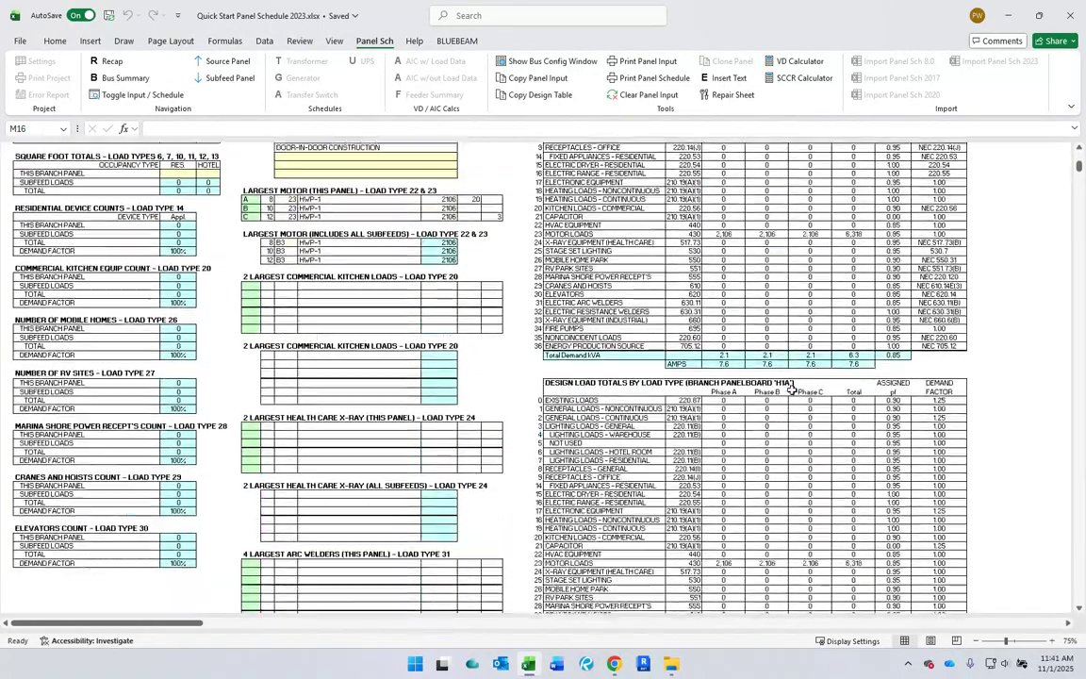
scroll(792, 388, "down", 7)
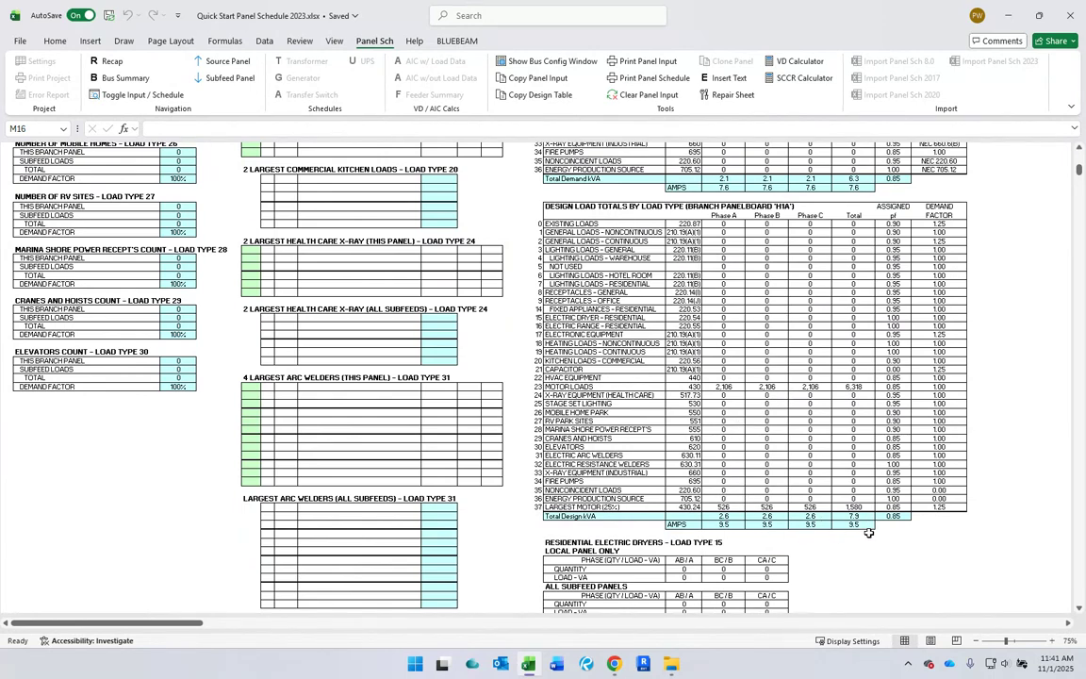
scroll(860, 507, "up", 15)
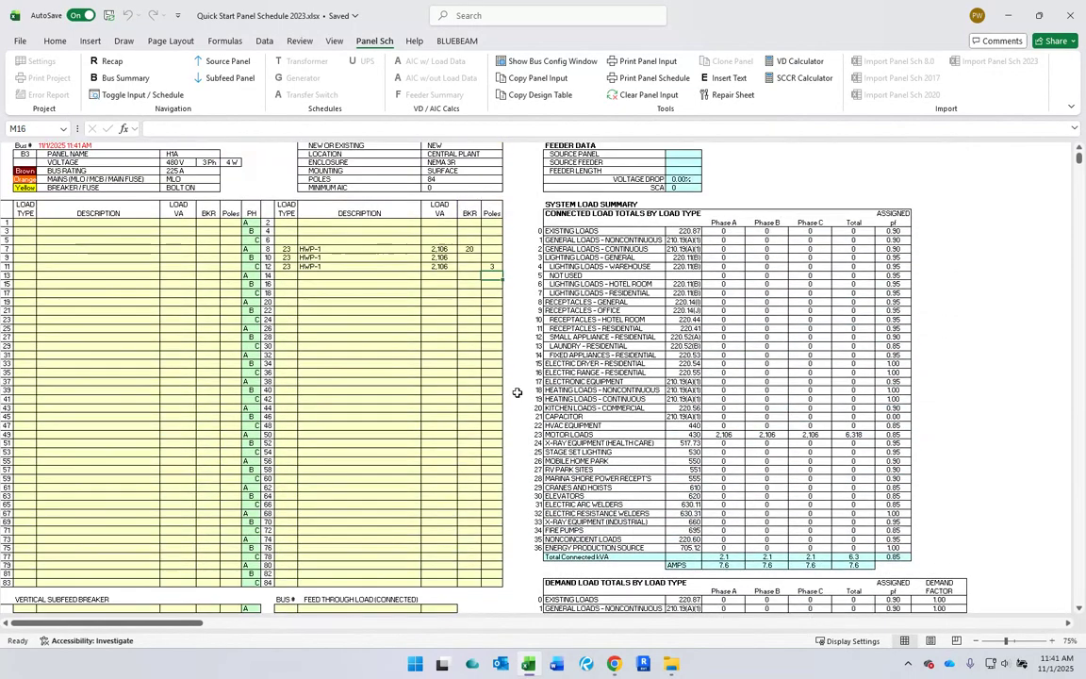
left_click(28, 224)
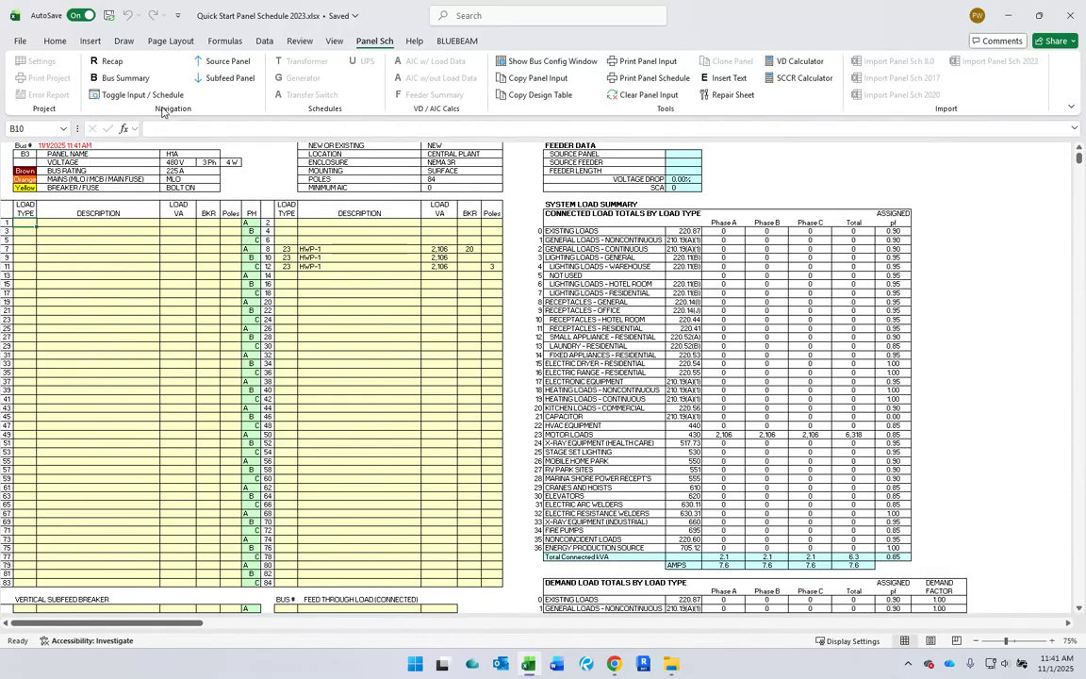
Open the panel input sheet of main service MSA from the bus summary
left_click(114, 84)
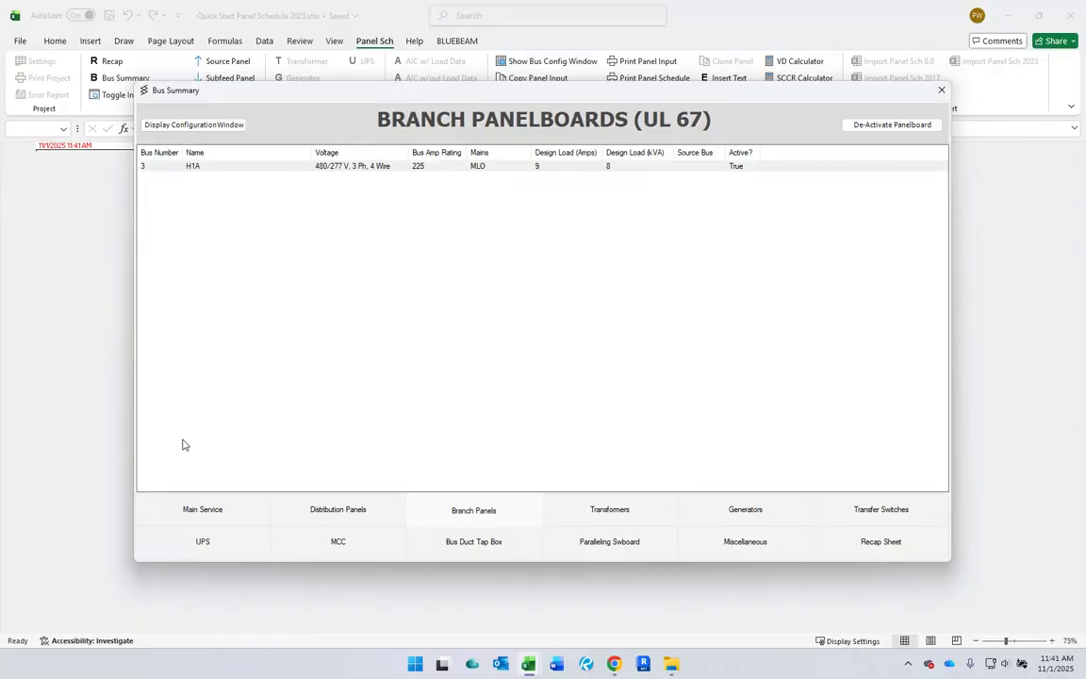
left_click(186, 511)
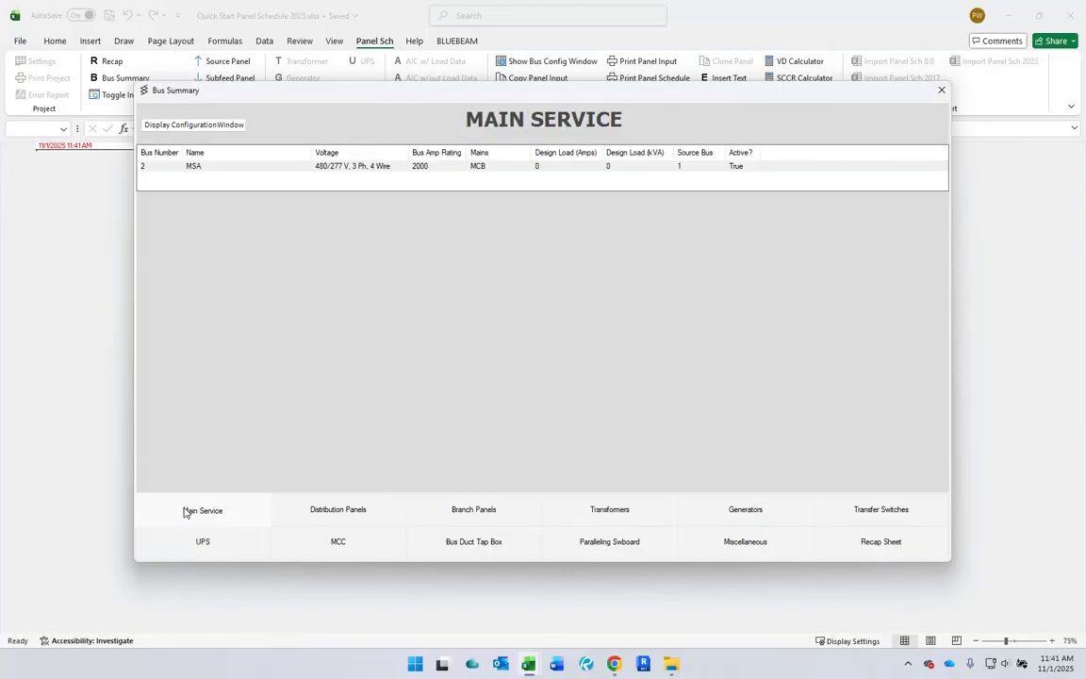
double_click(194, 167)
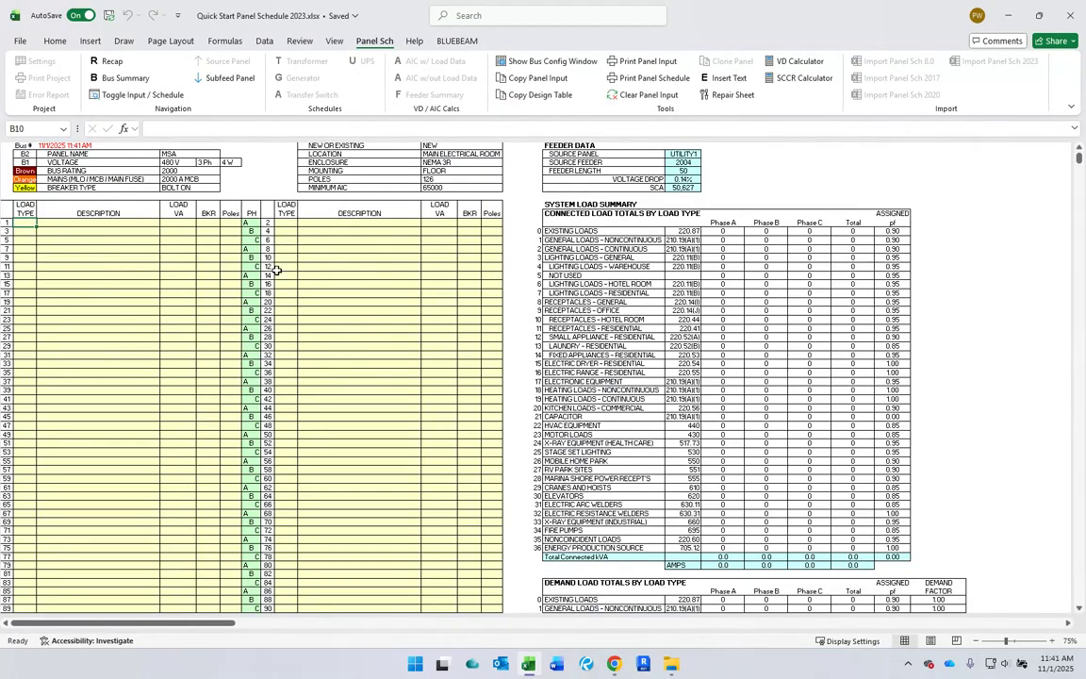
Connect branch panel H1A as a subfeed at circuit 8 of MSA, keeping the 225 A breaker and setting the feeder length to 75 ft
left_click(285, 250)
left_click(223, 81)
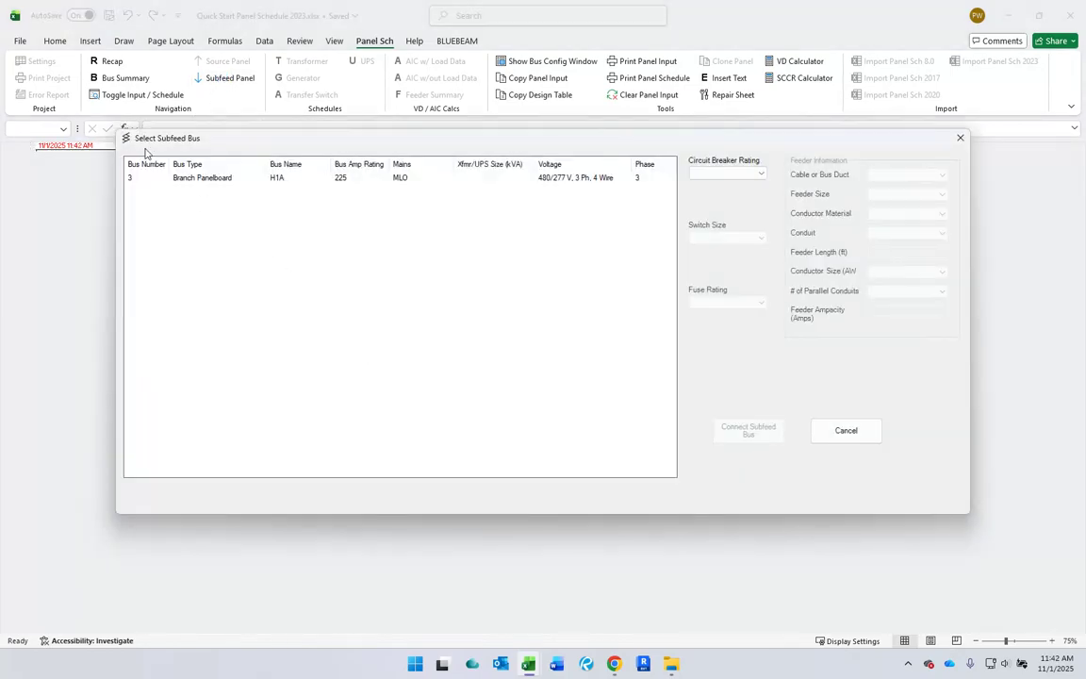
left_click(186, 184)
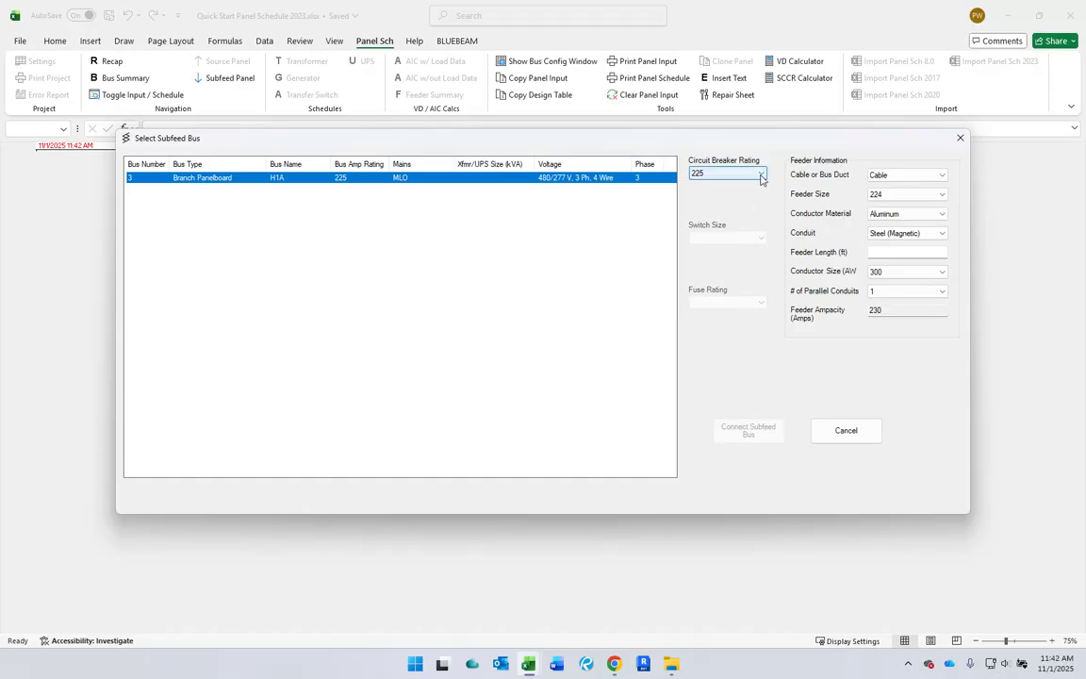
left_click(762, 174)
left_click(762, 176)
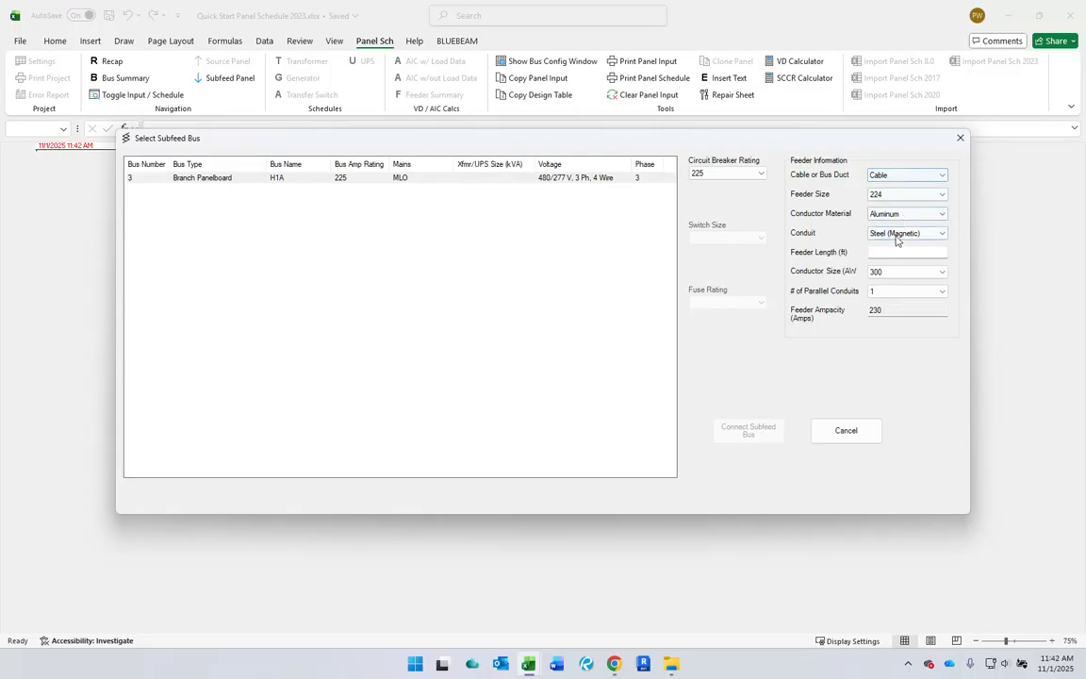
left_click(887, 253)
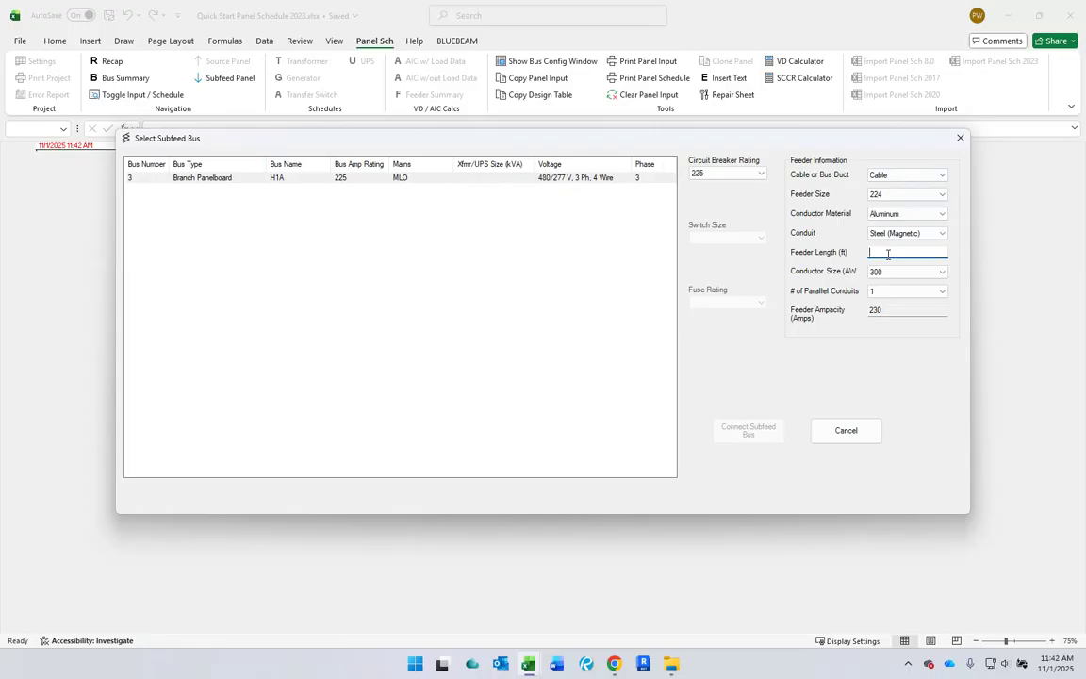
type("75")
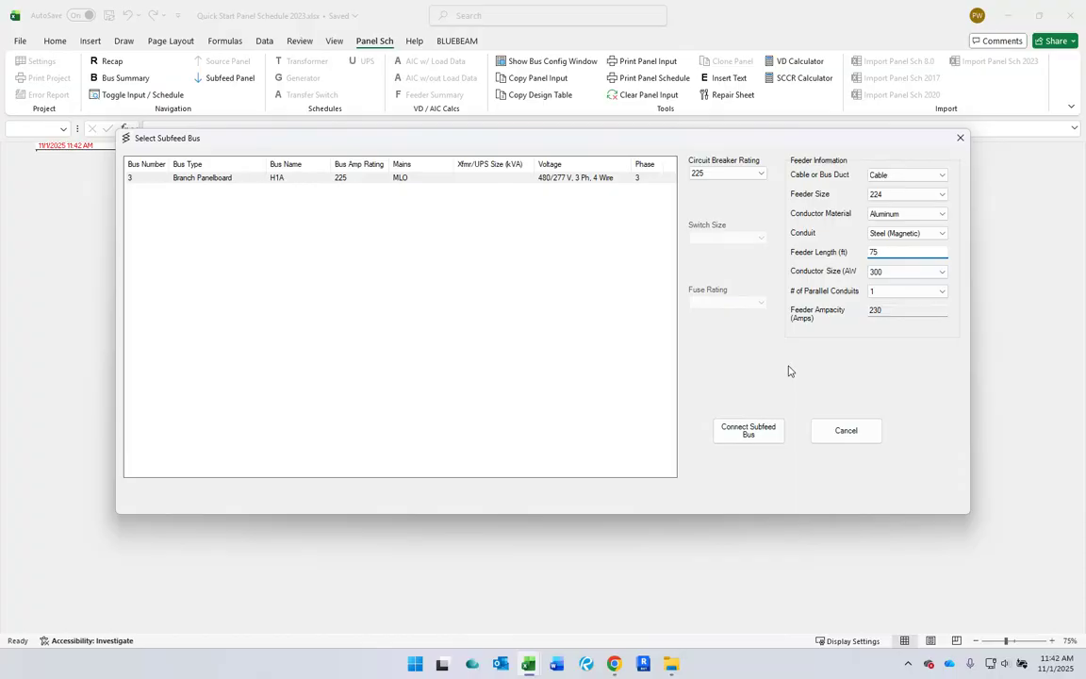
left_click(740, 440)
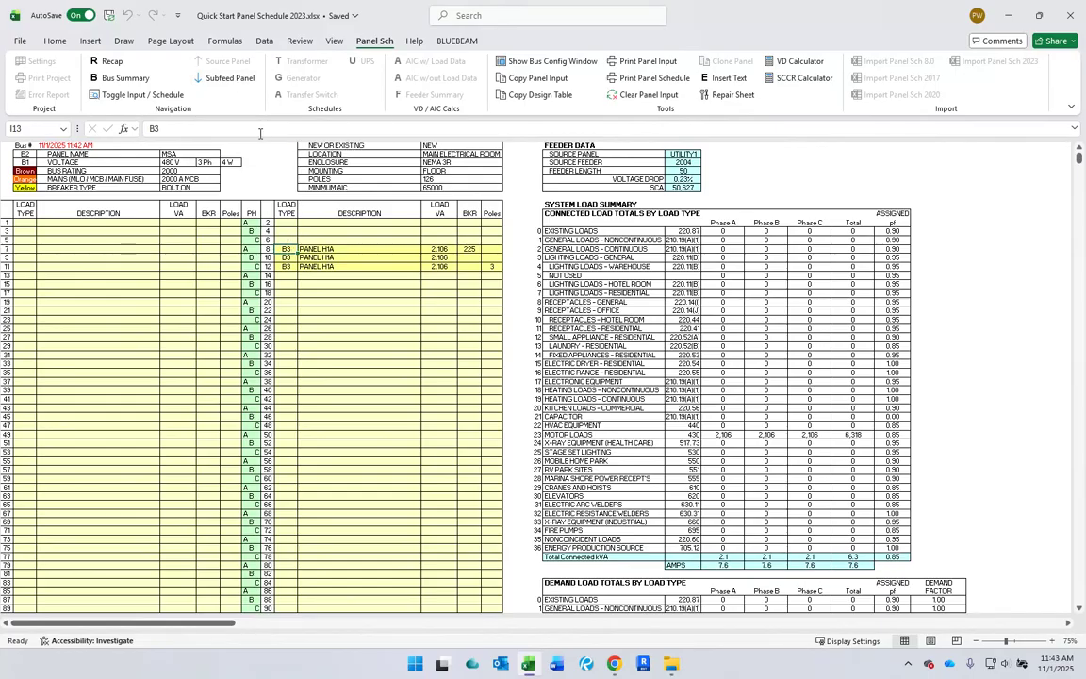
Go to subfeed panel H1A, review its formatted panelboard schedule, and return to source panel MSA
left_click(221, 79)
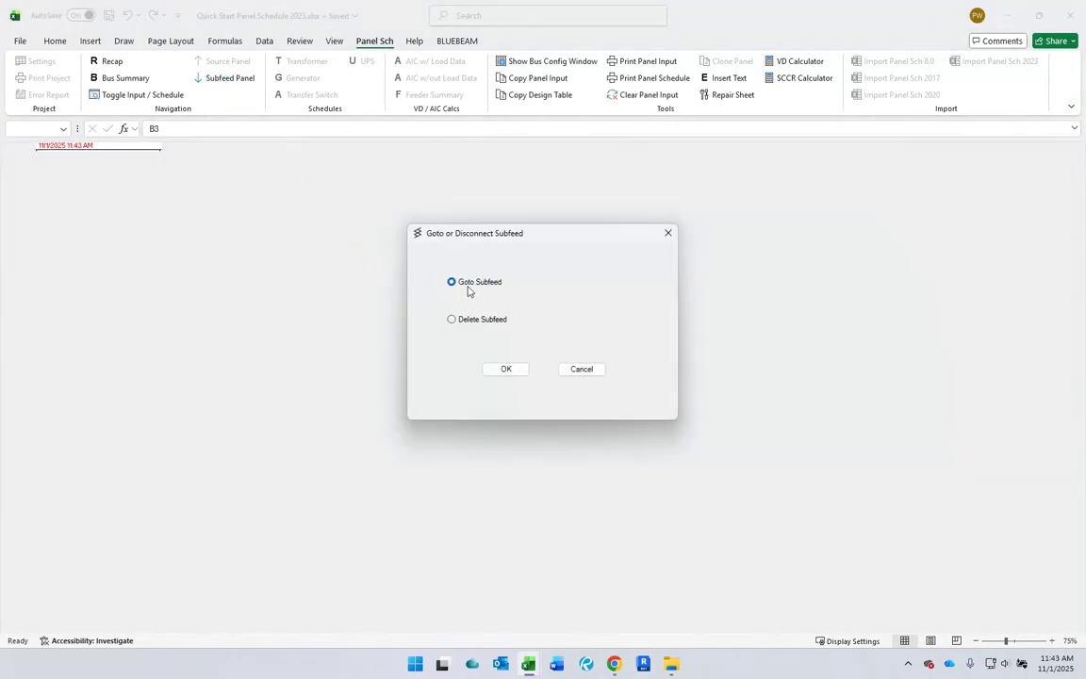
left_click(503, 368)
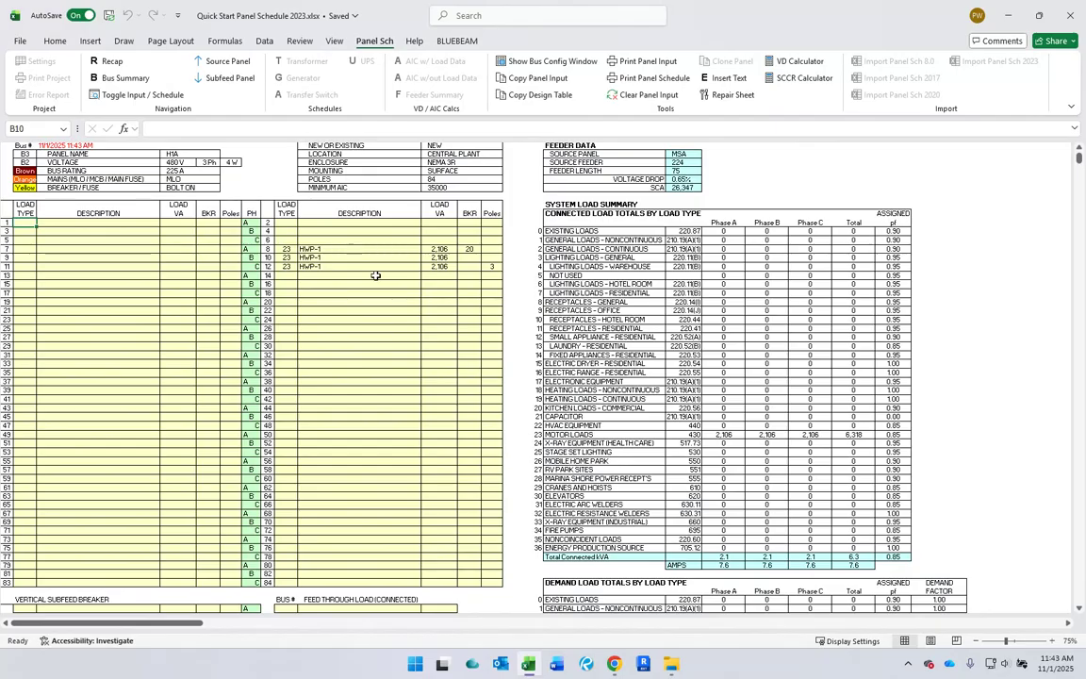
left_click(127, 96)
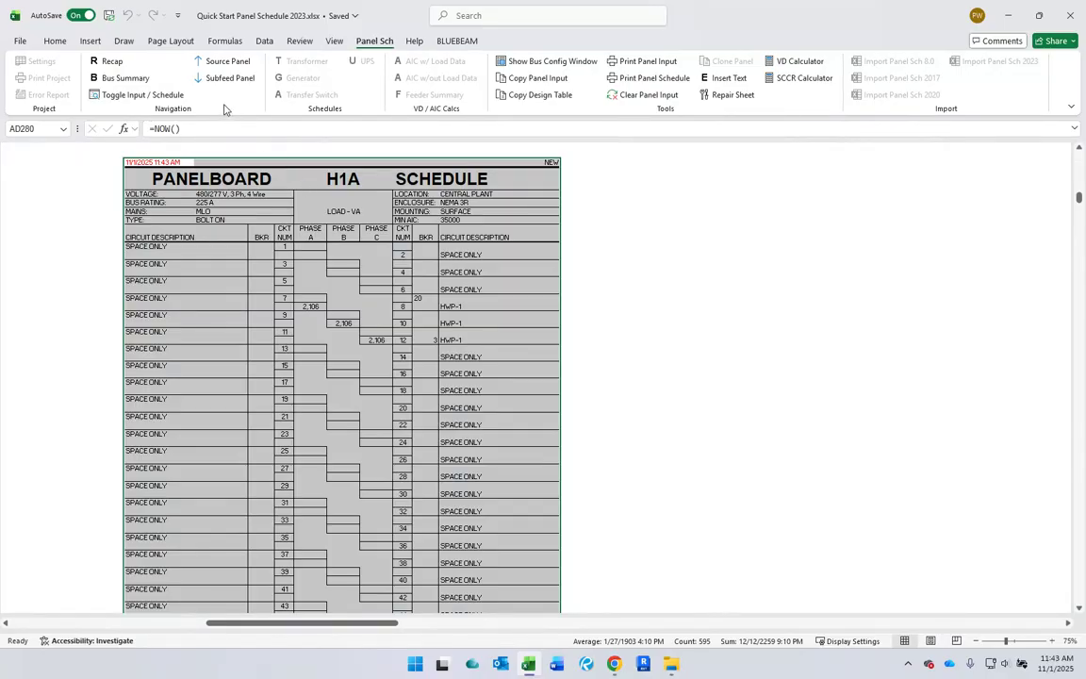
scroll(296, 246, "down", 7)
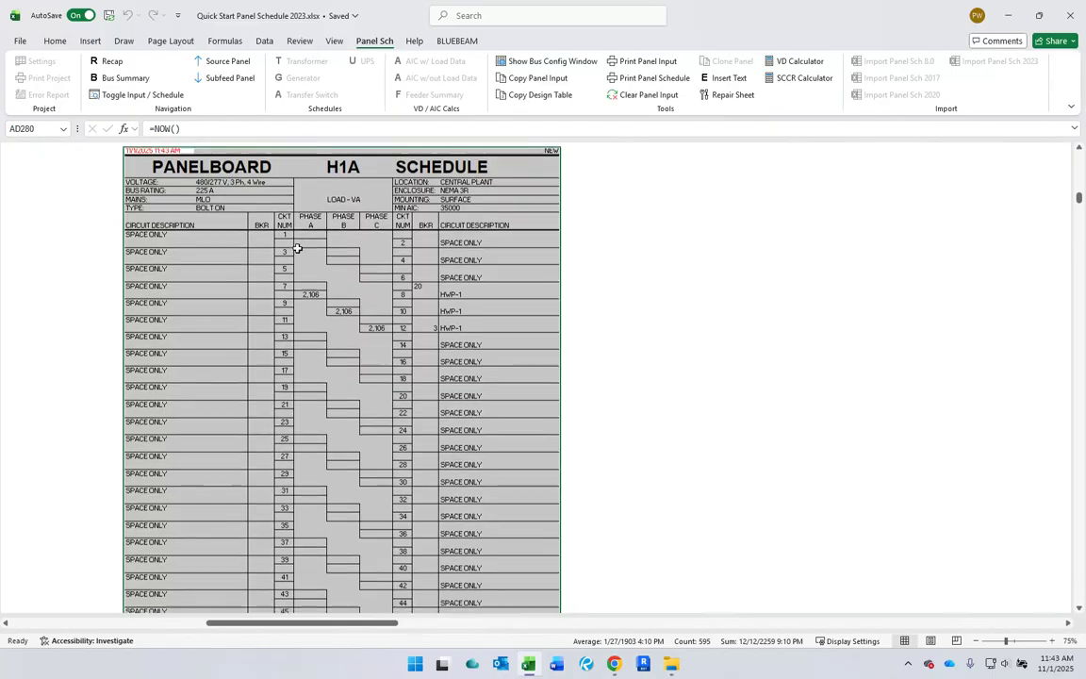
scroll(296, 247, "down", 6)
scroll(296, 247, "up", 14)
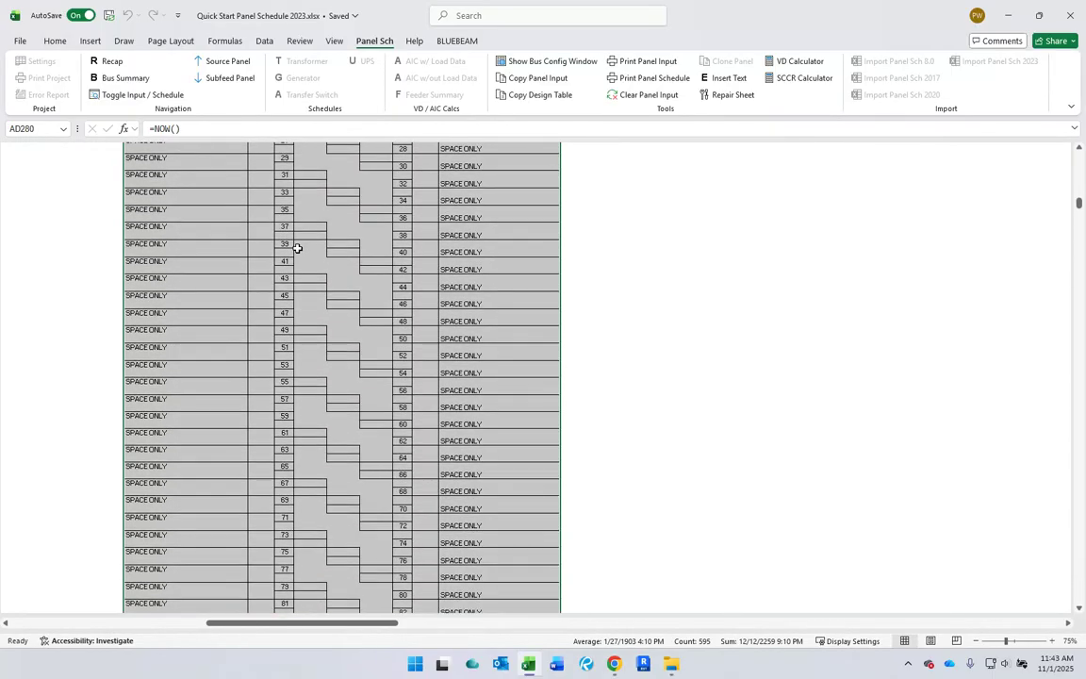
scroll(296, 247, "up", 2)
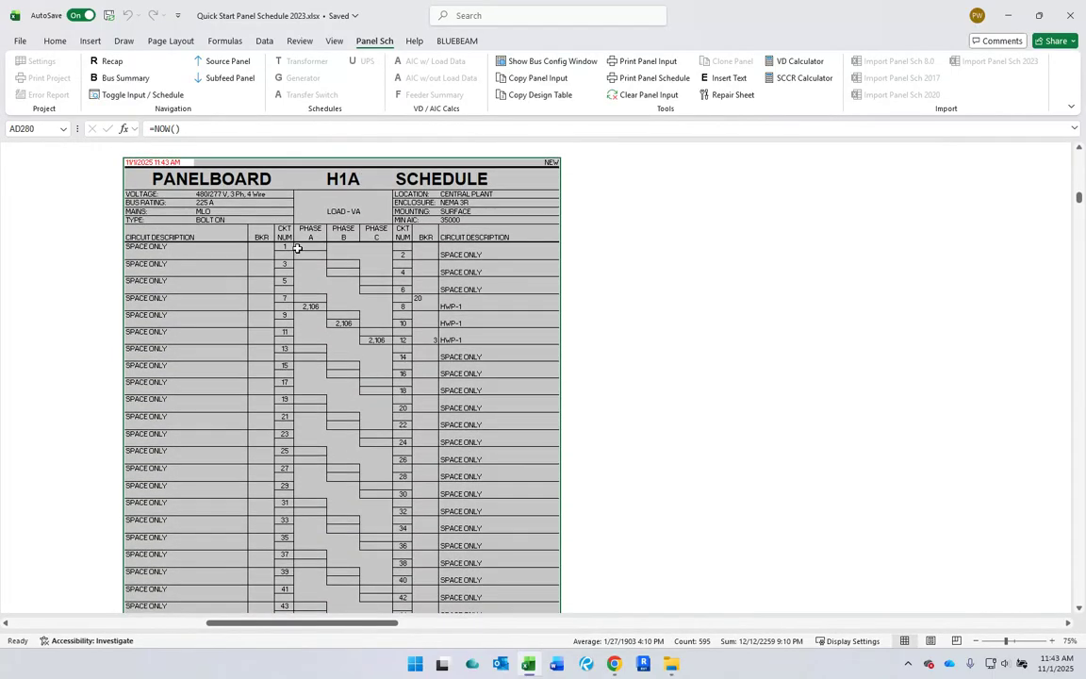
left_click(108, 100)
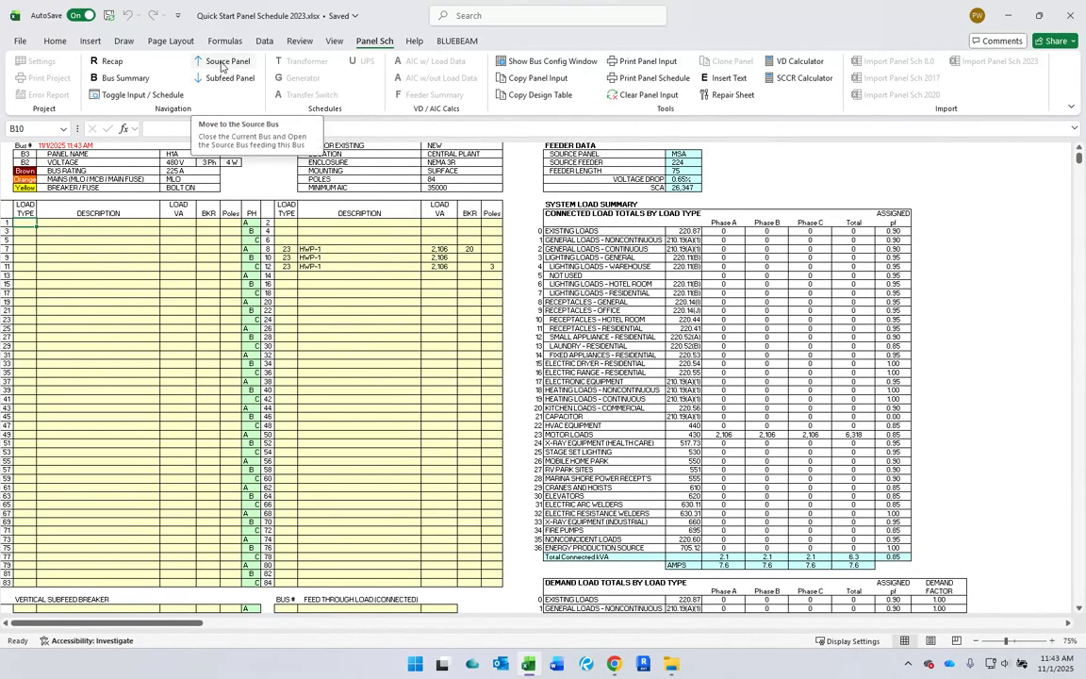
left_click(222, 62)
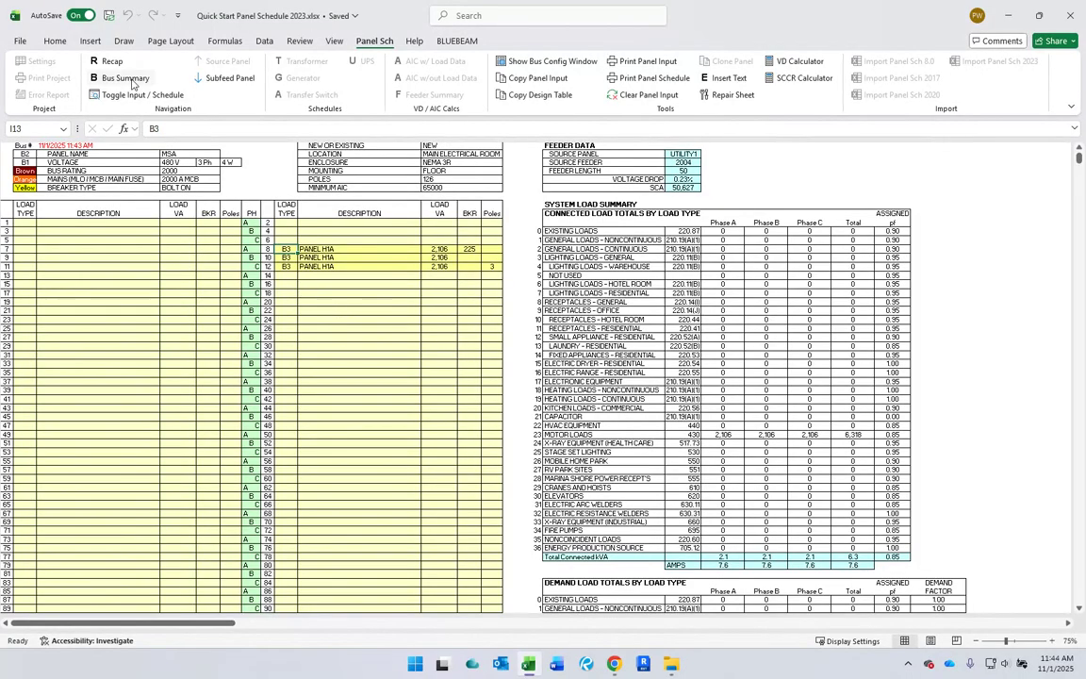
Return to the recap sheet and view the project's transformer and generator schedules
left_click(105, 63)
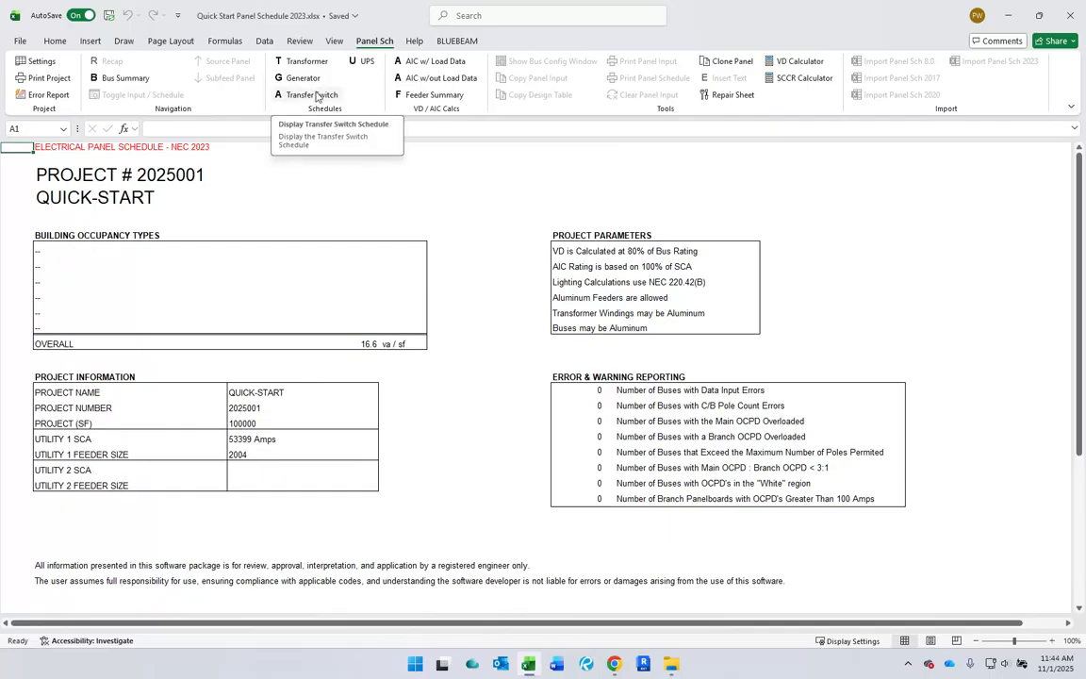
left_click(283, 61)
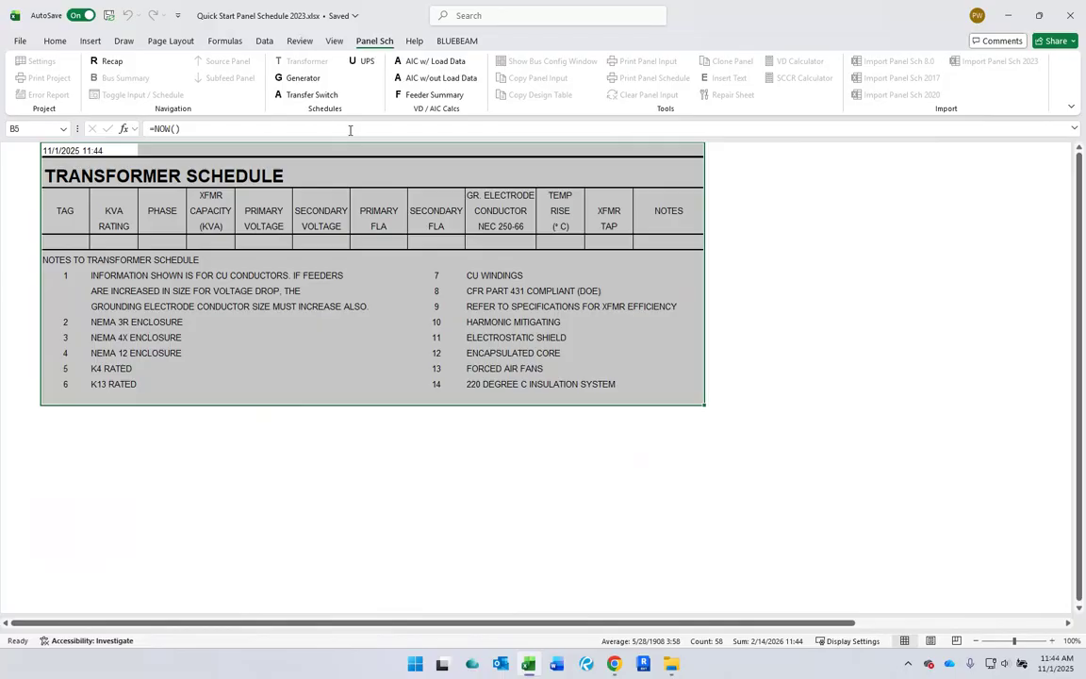
left_click(302, 78)
left_click(303, 62)
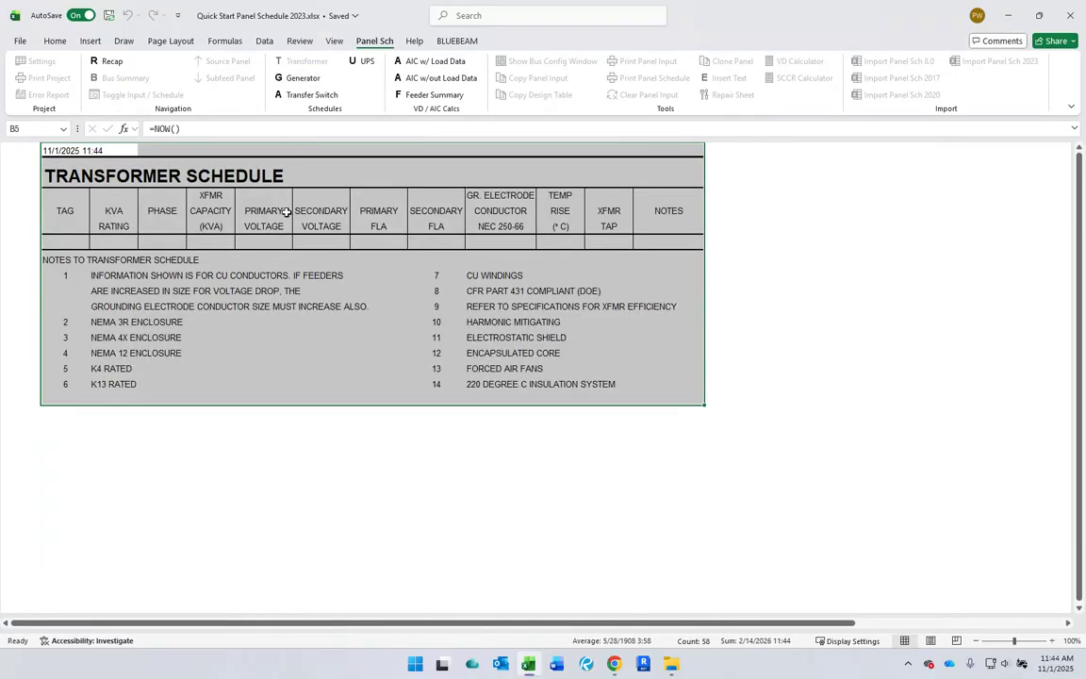
Review the short circuit and voltage drop analysis with load data, and return to the recap sheet
left_click(110, 62)
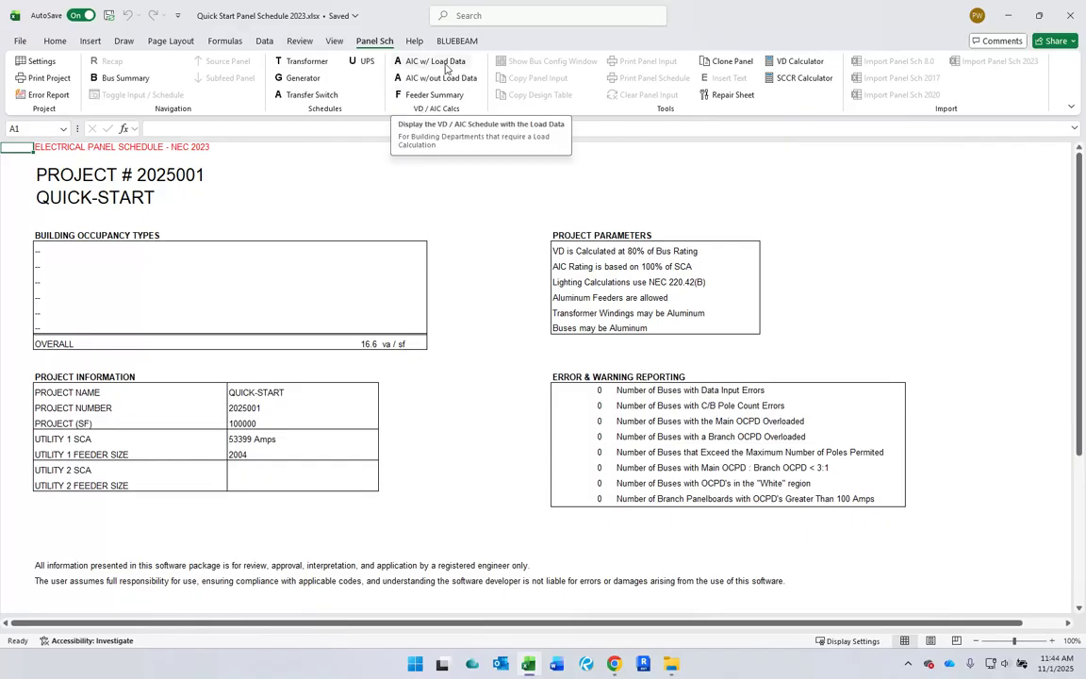
left_click(442, 66)
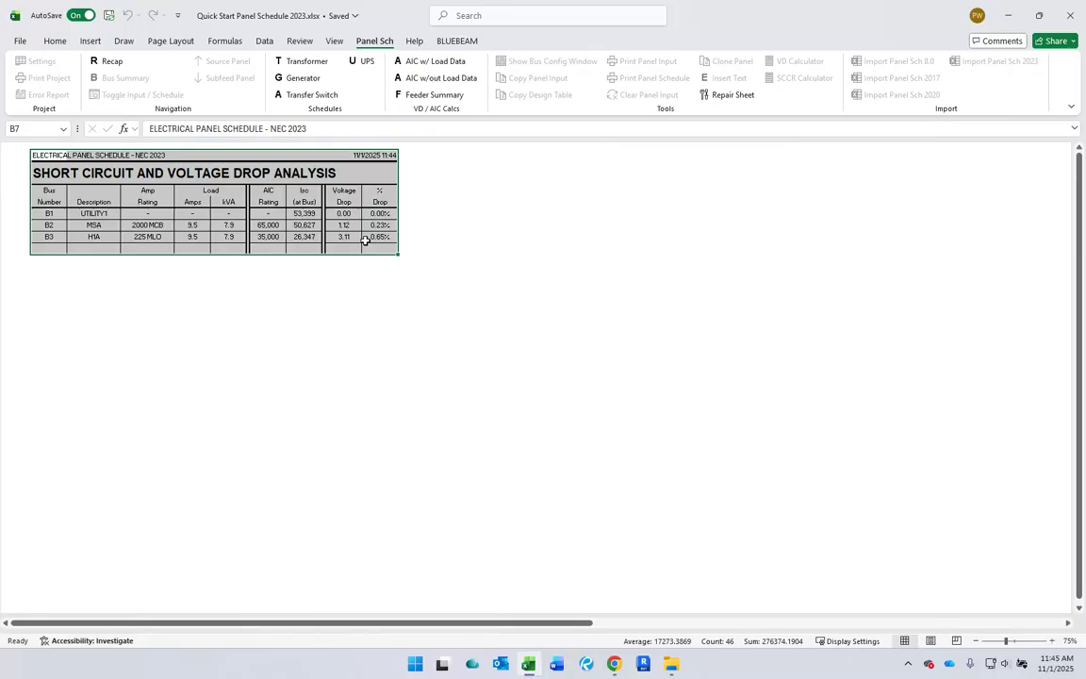
left_click(107, 60)
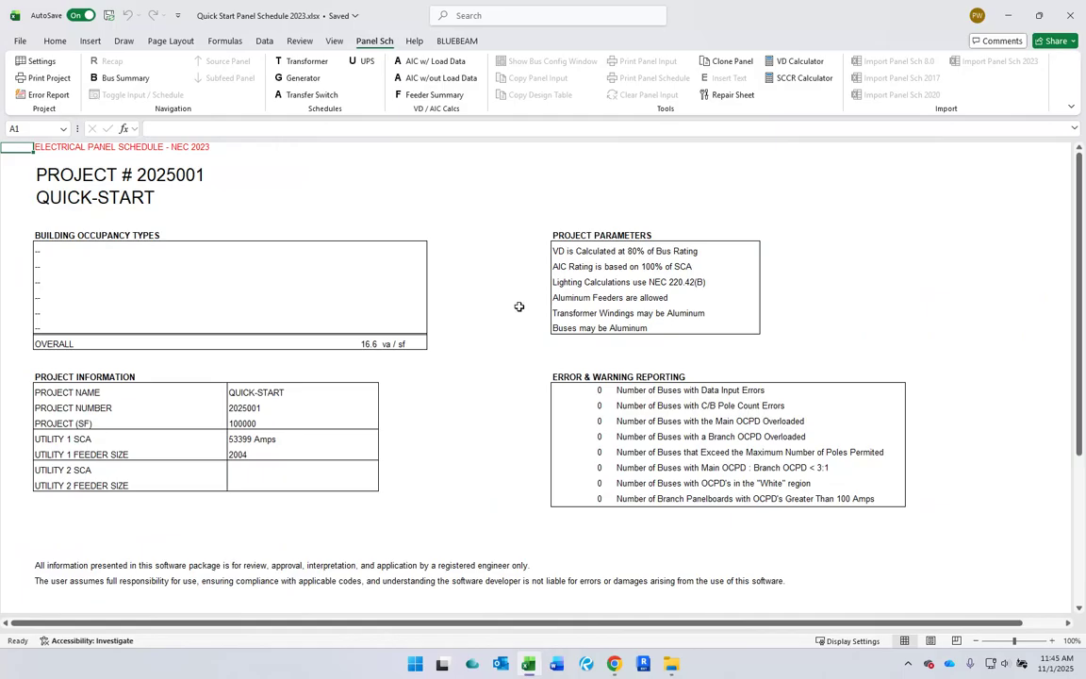
Reopen the input sheet of main service MSA and delete the panel H1A subfeed at circuit 8
left_click(117, 77)
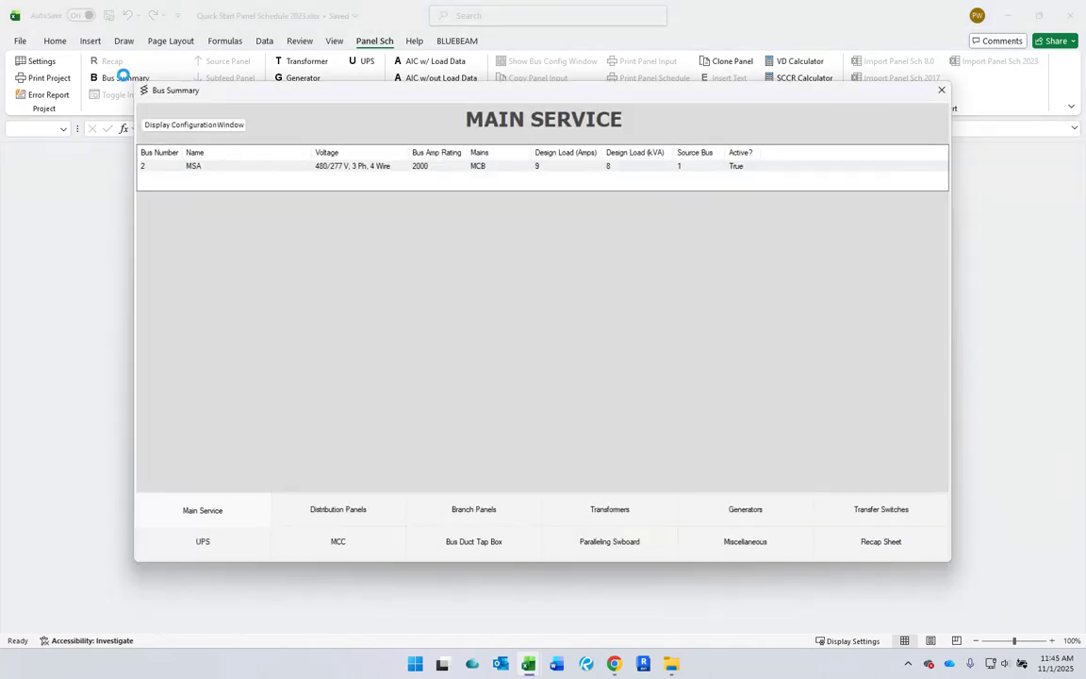
left_click(181, 167)
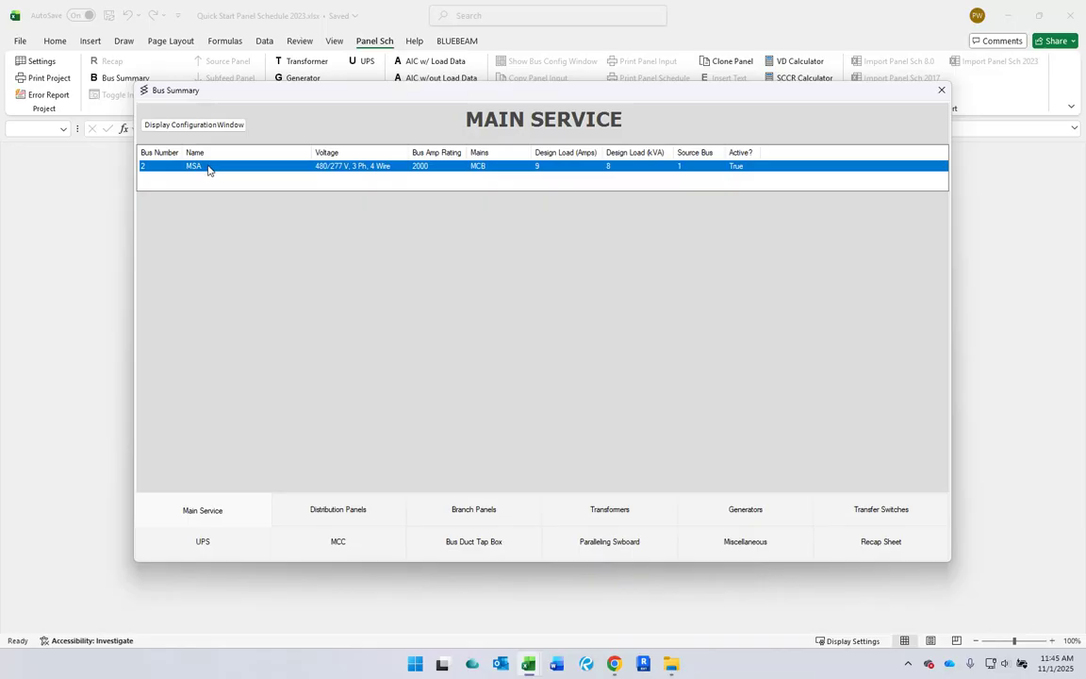
double_click(209, 168)
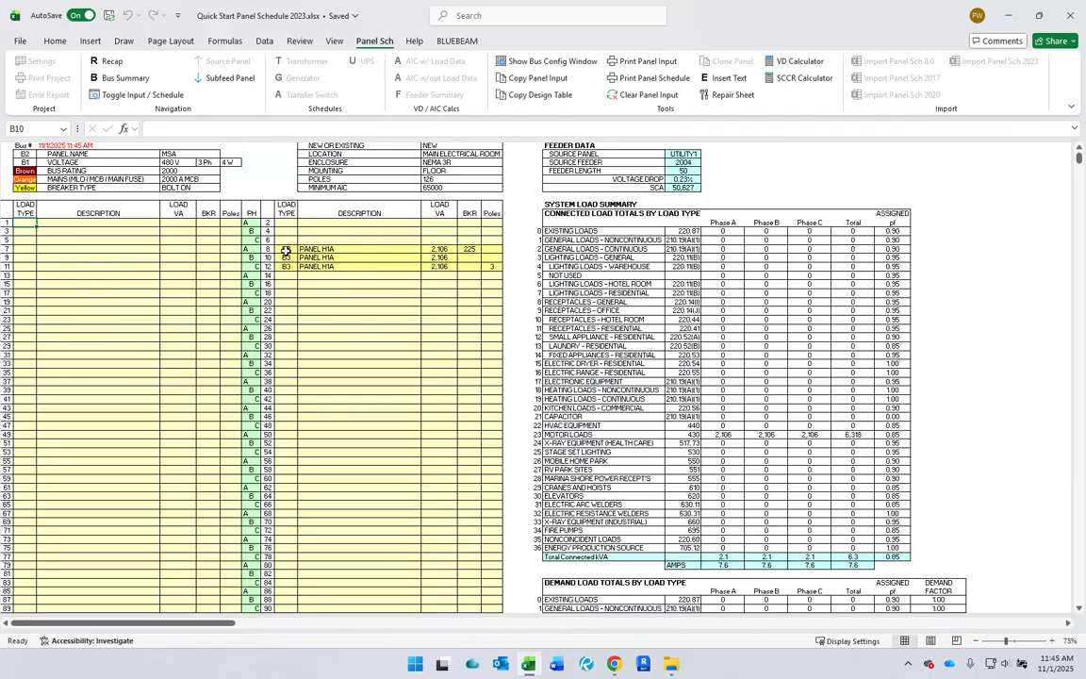
left_click(286, 251)
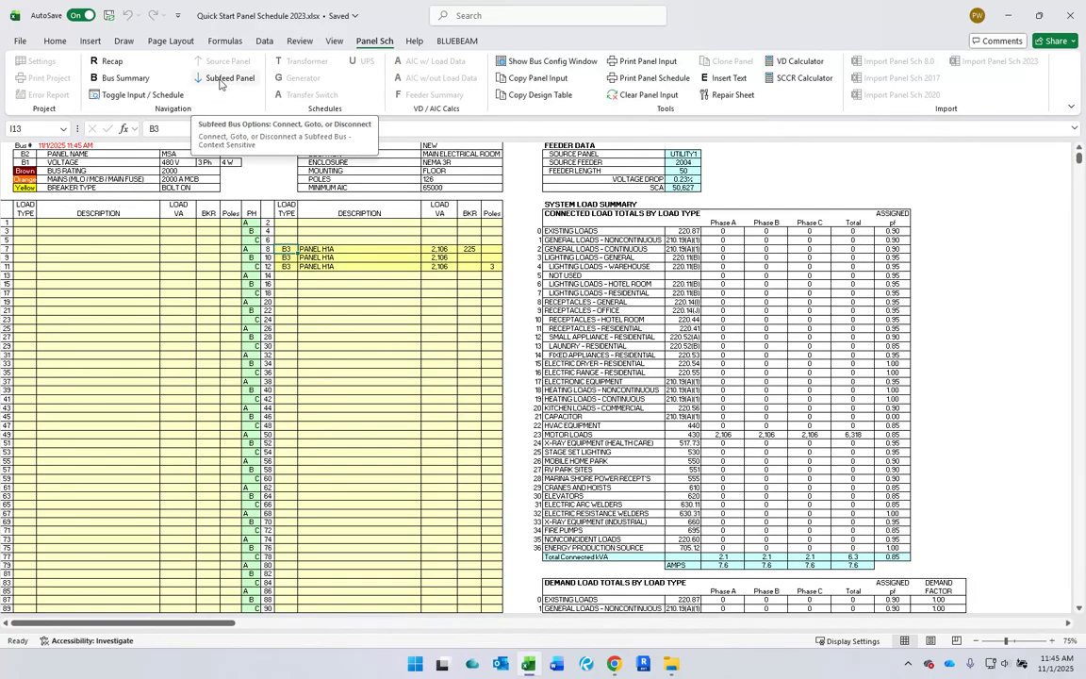
left_click(220, 84)
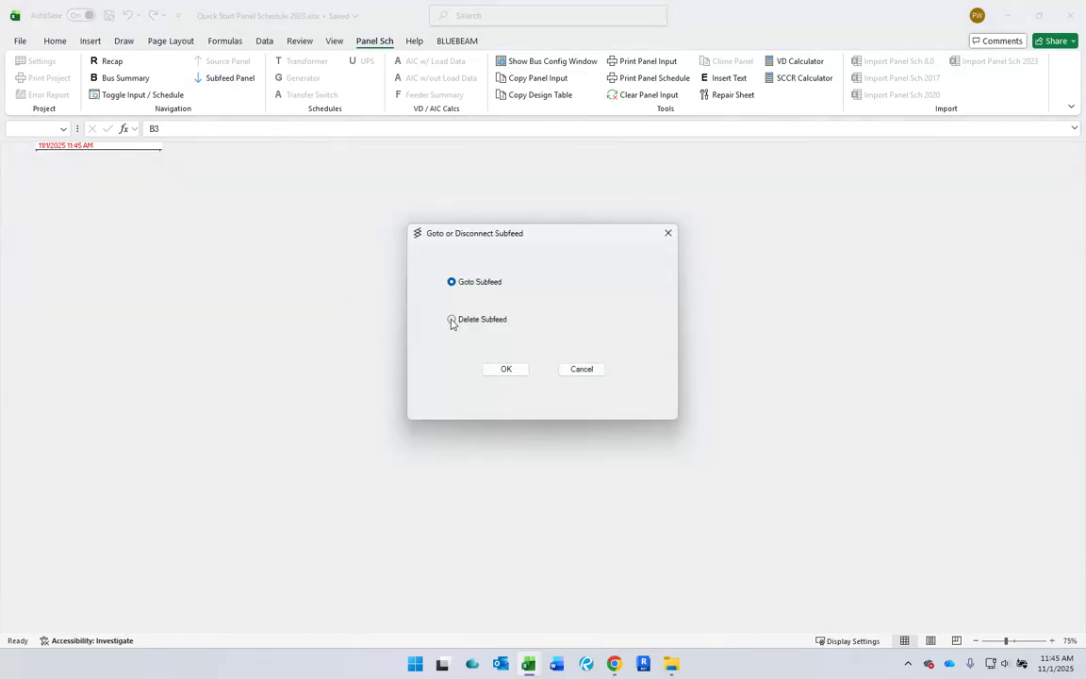
left_click(451, 320)
left_click(506, 371)
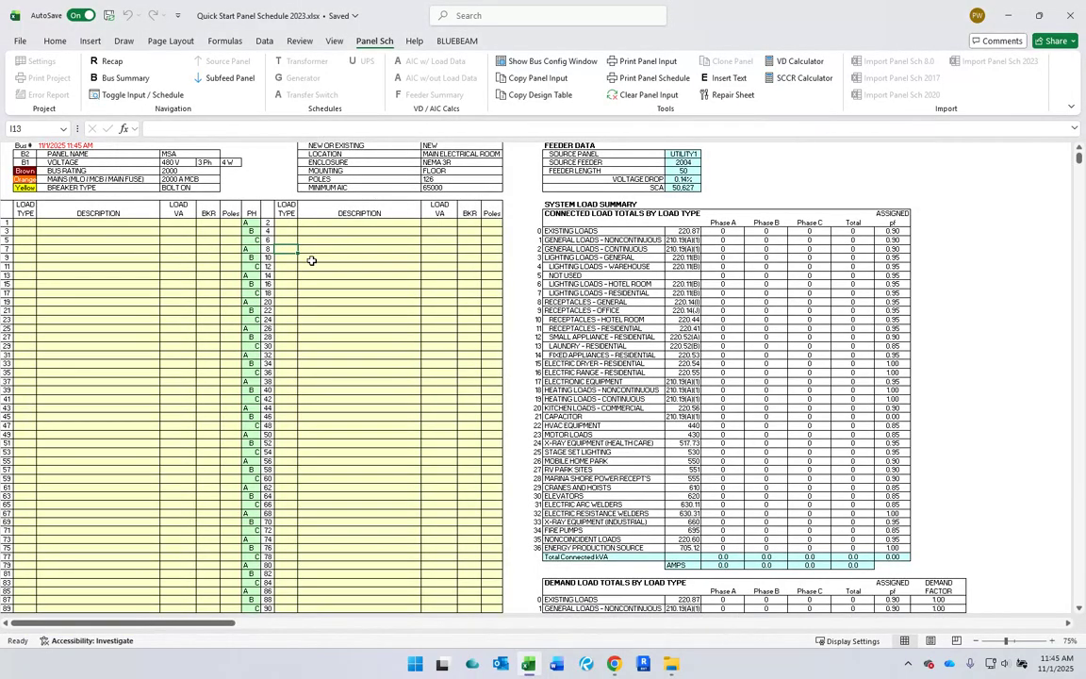